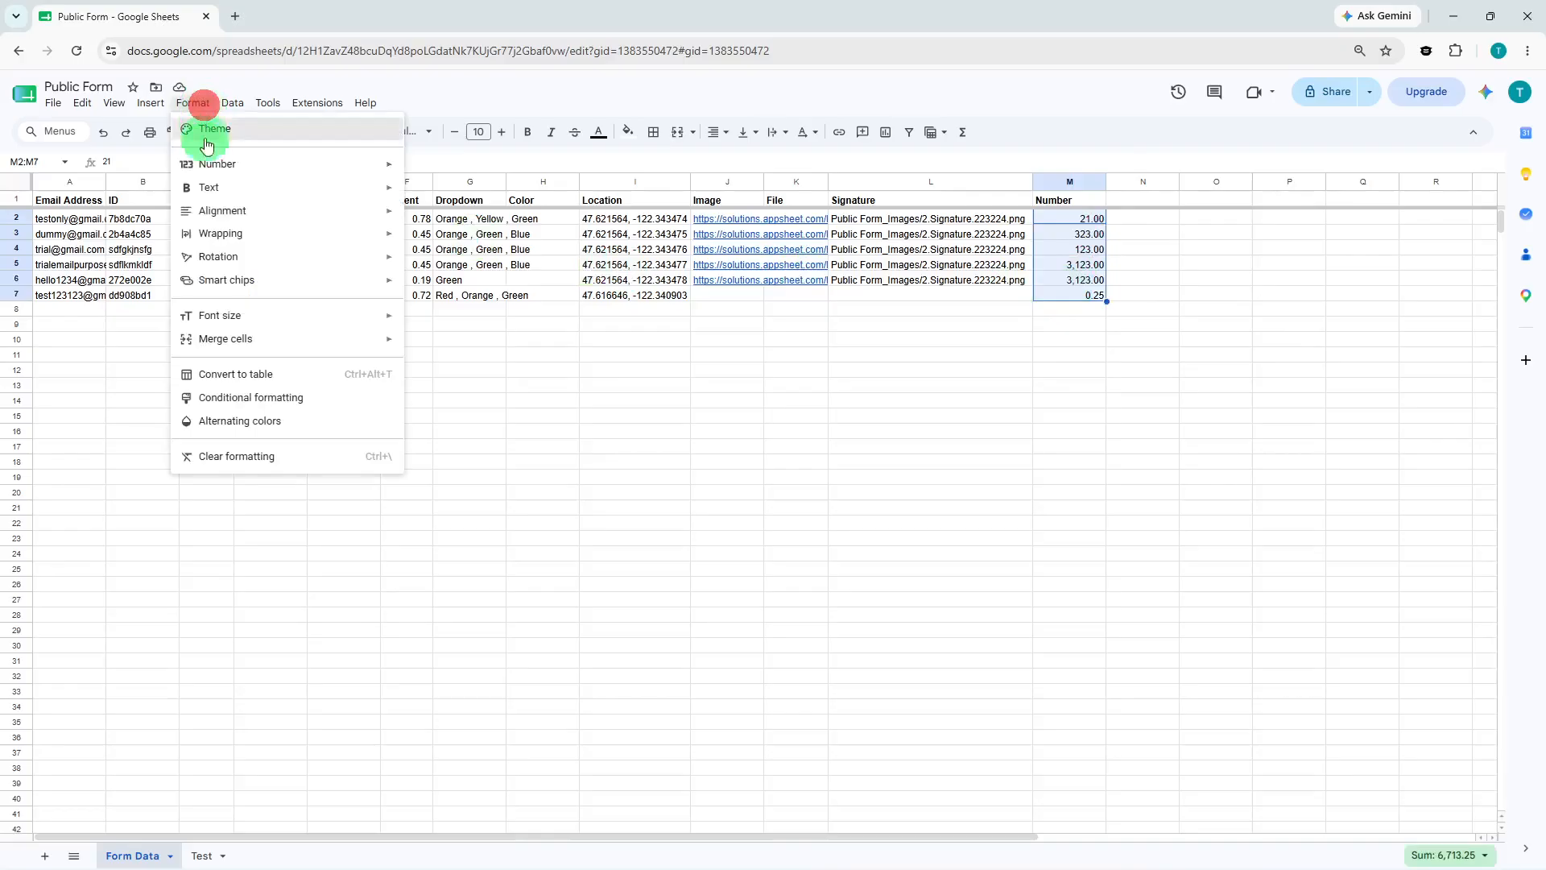
Apply the Currency number format to the selected Number values in M2:M7.
mouse_move(208, 165)
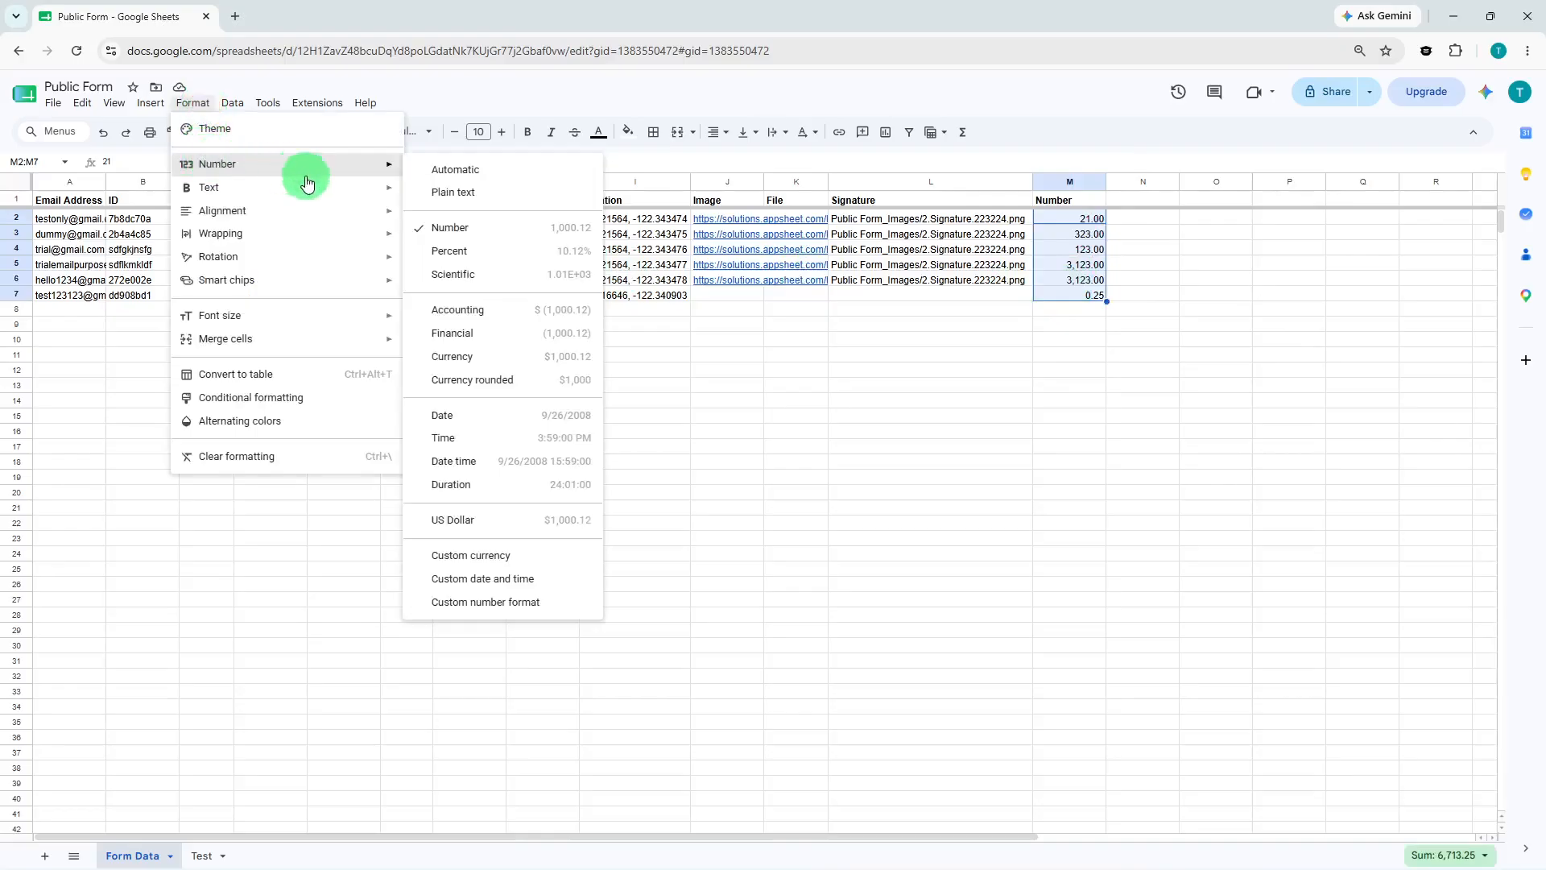
left_click(518, 357)
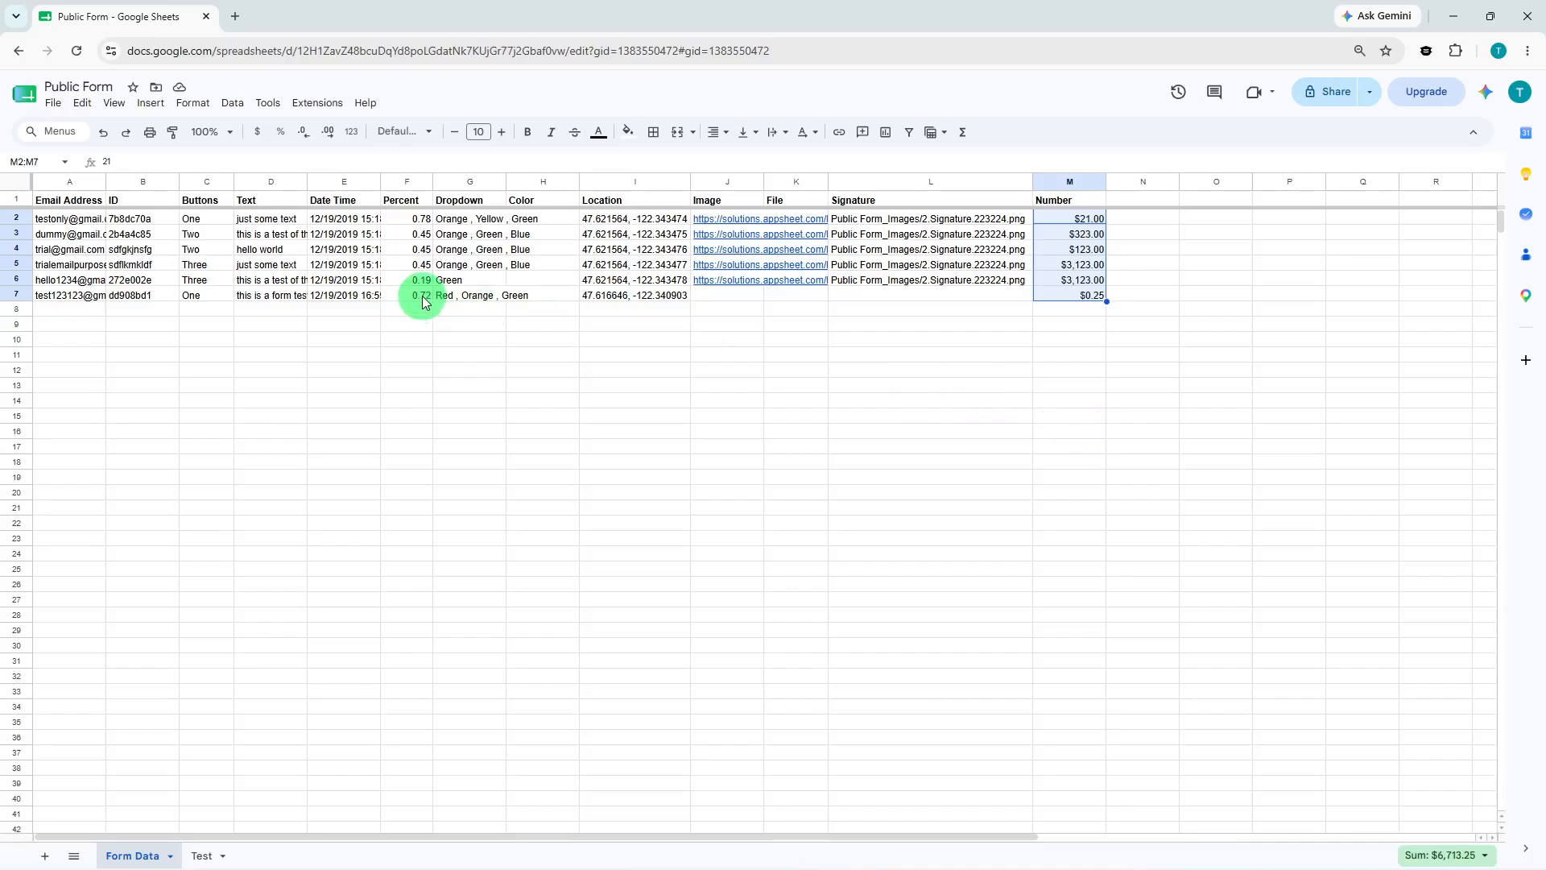
Format the Percent values in F2:F7 with the Chinese Yuan custom currency.
left_click(422, 225)
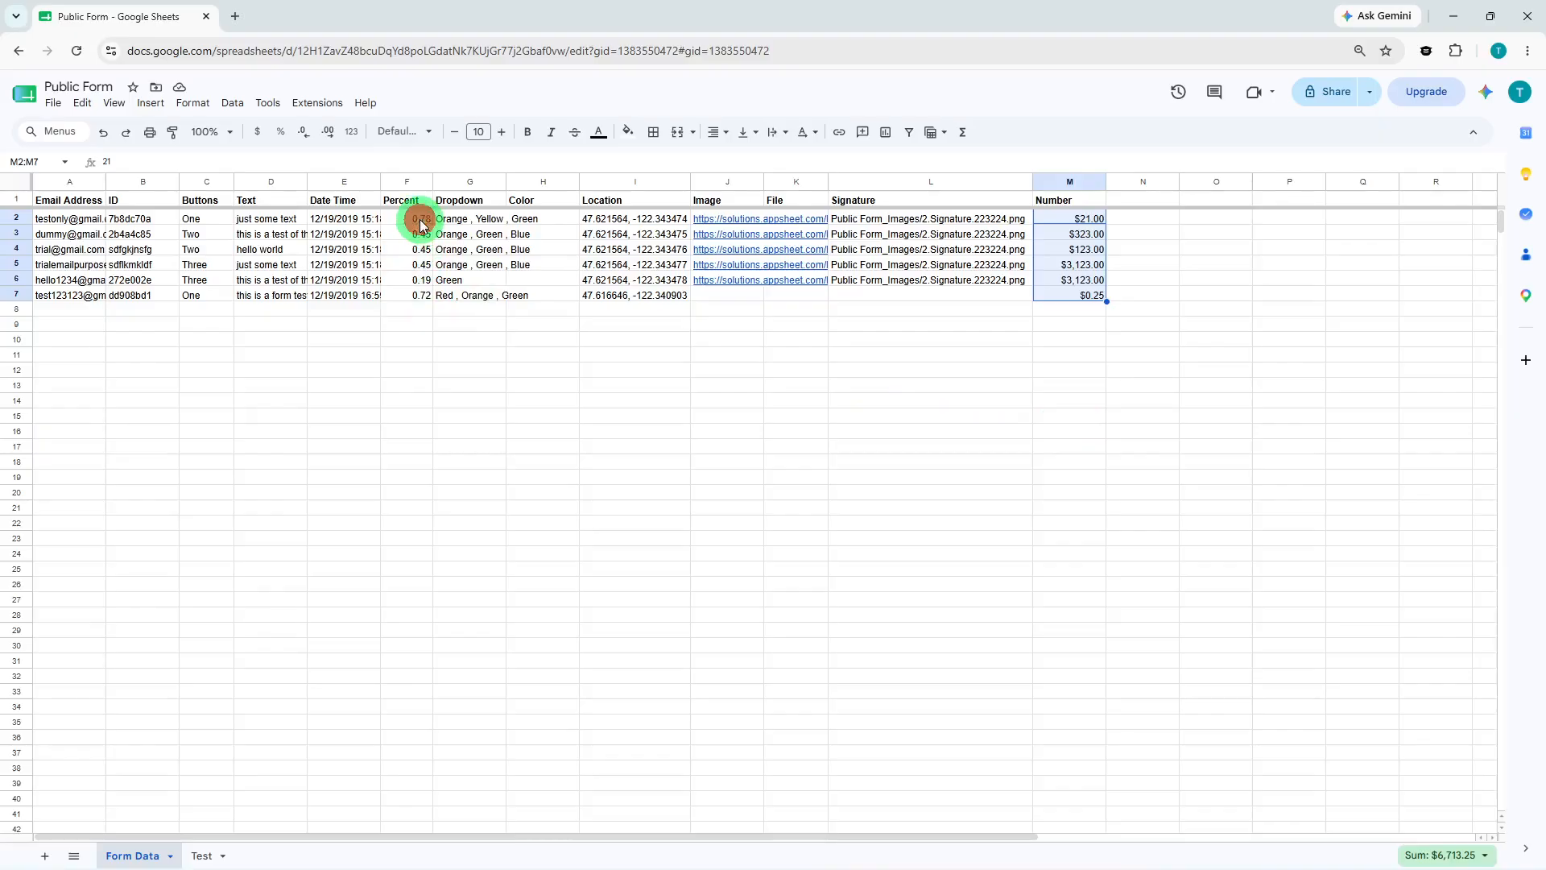
left_click_drag(420, 225, 411, 298)
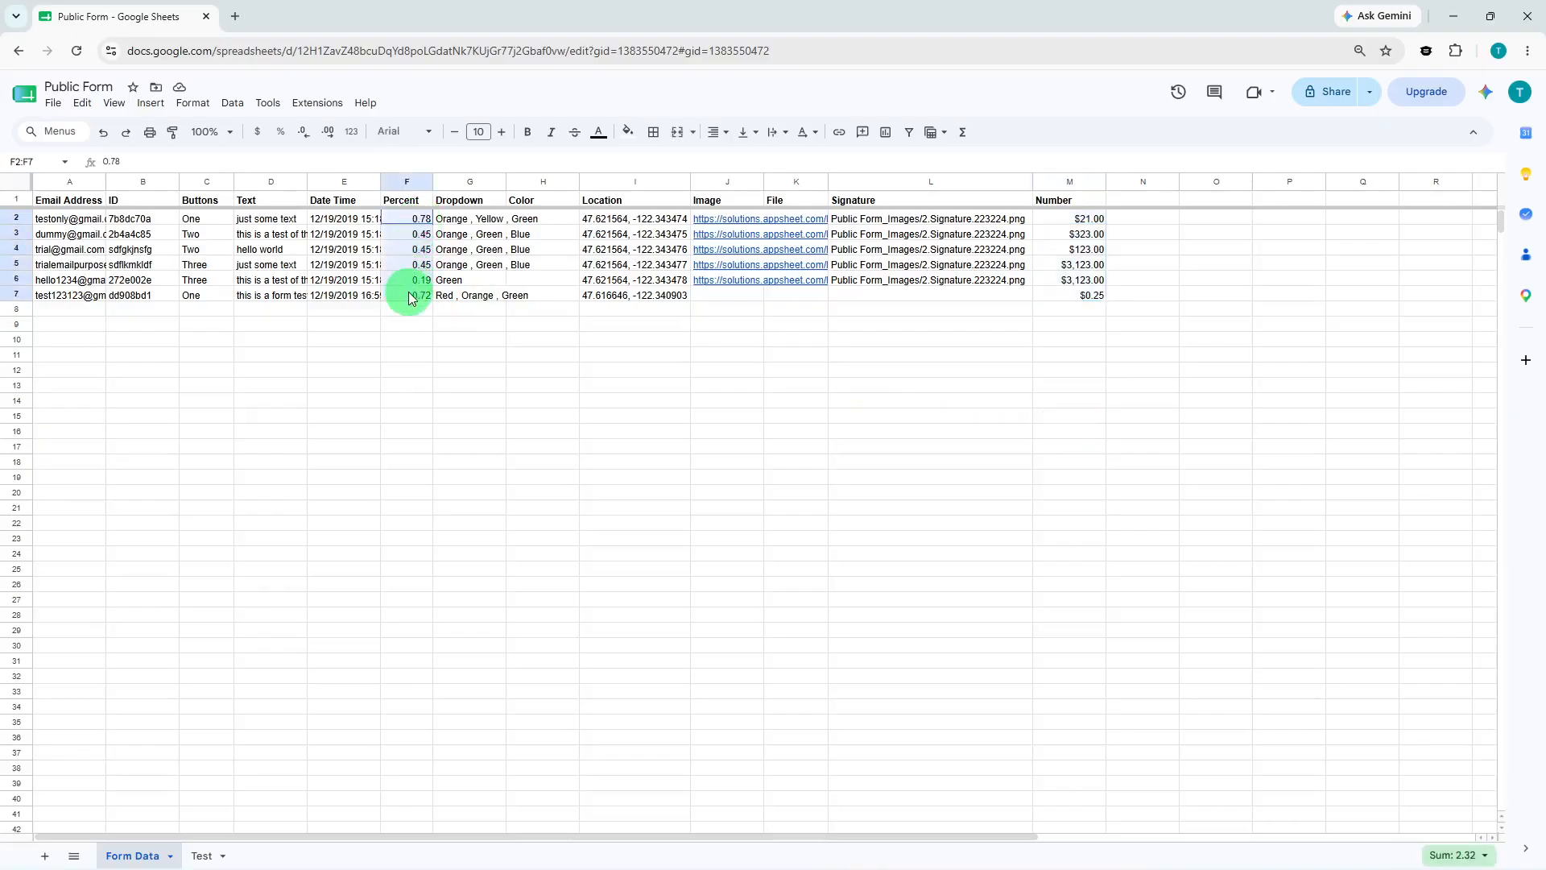
left_click(206, 107)
mouse_move(212, 165)
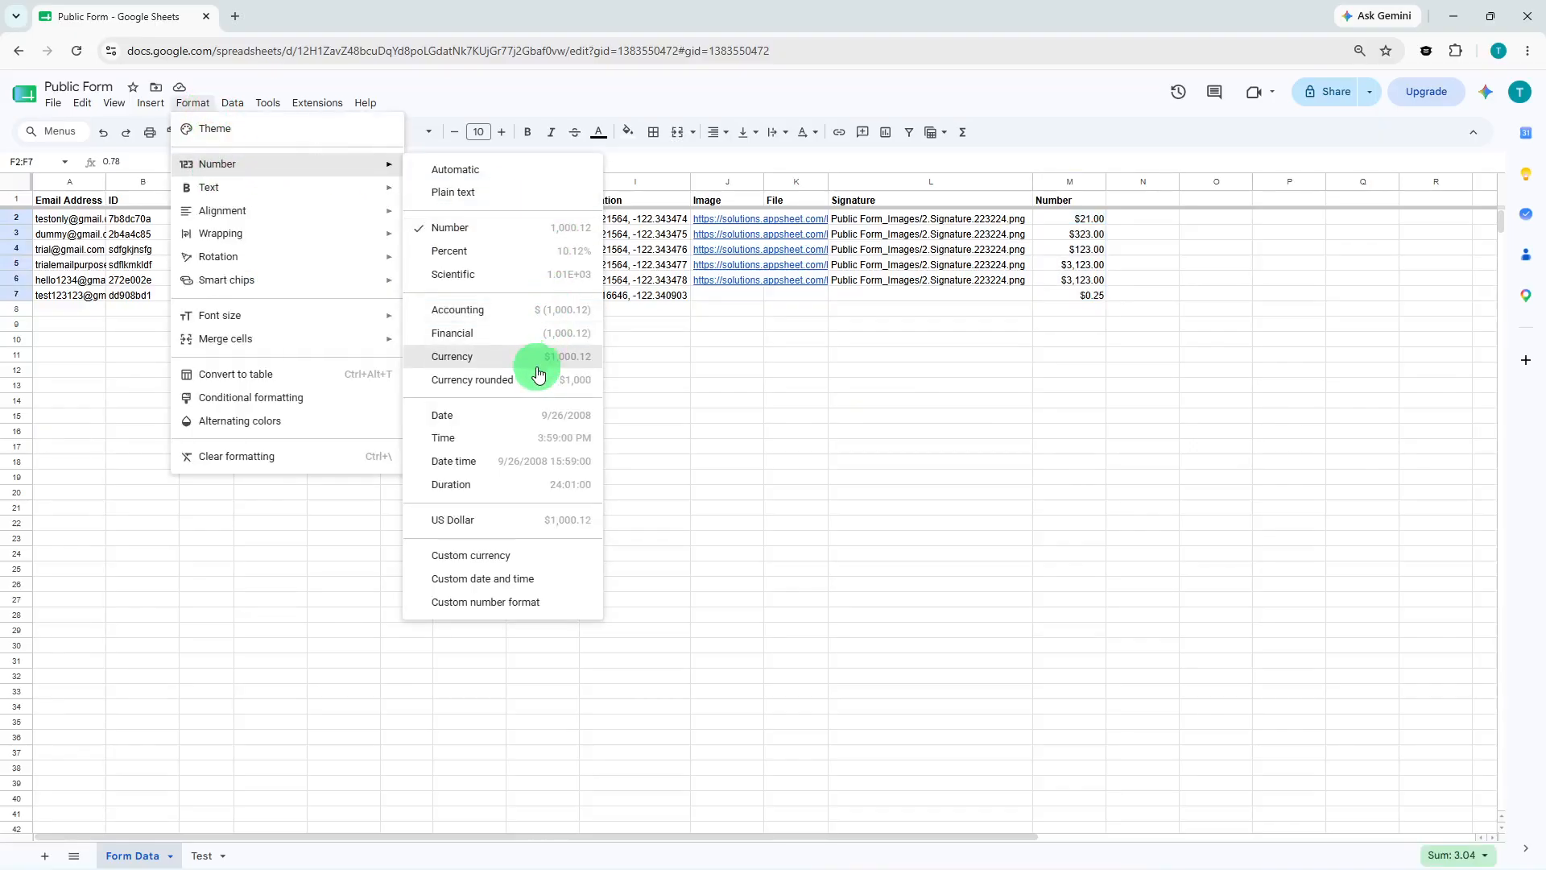
left_click(512, 554)
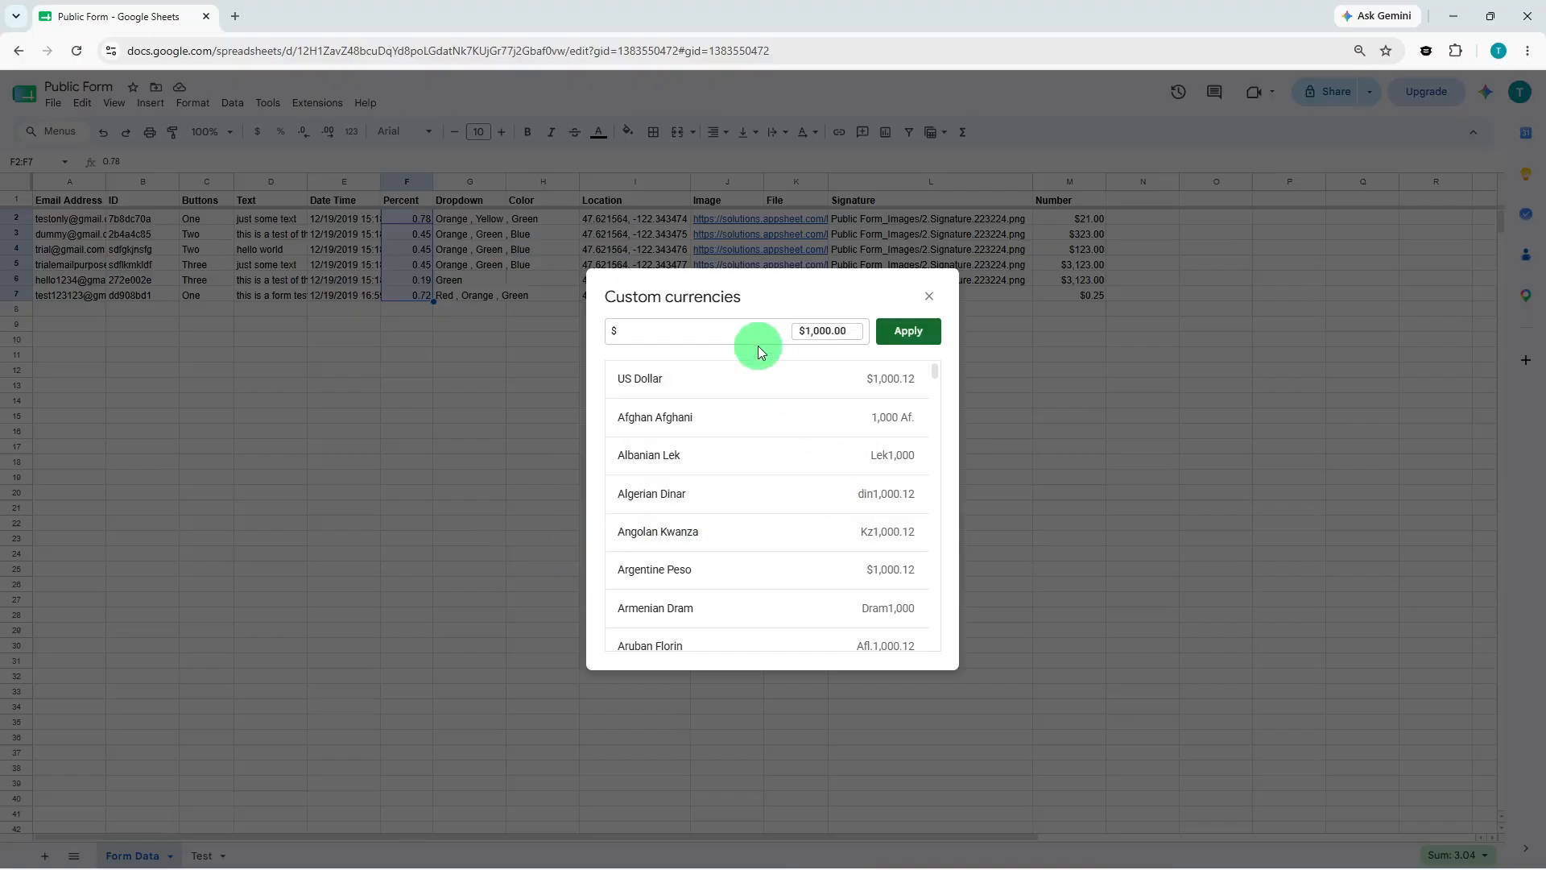
scroll(763, 416, "down", 3)
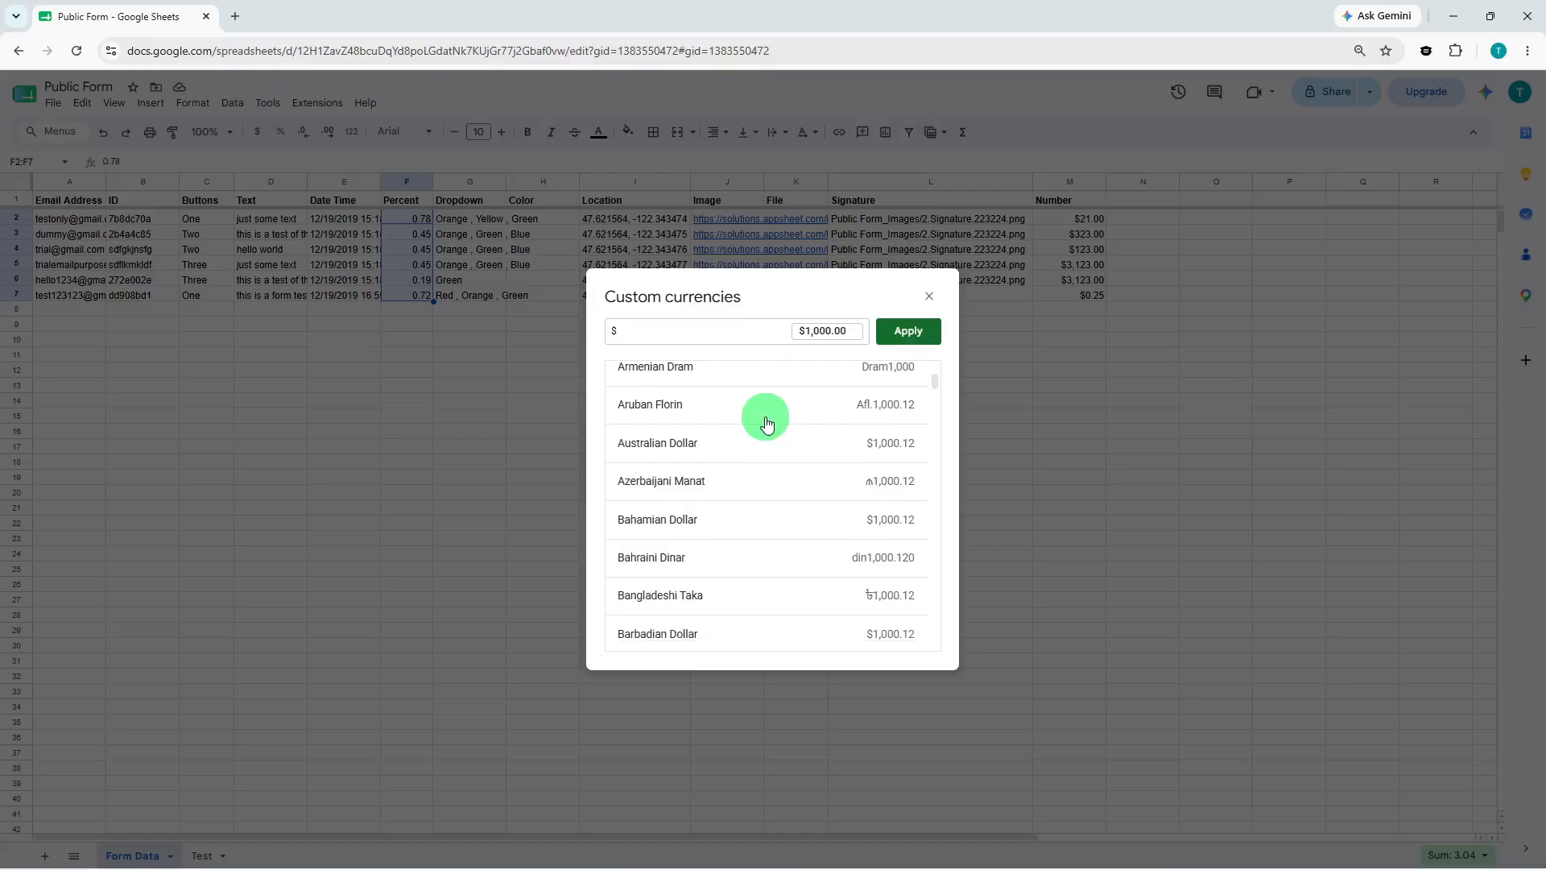
scroll(766, 423, "down", 2)
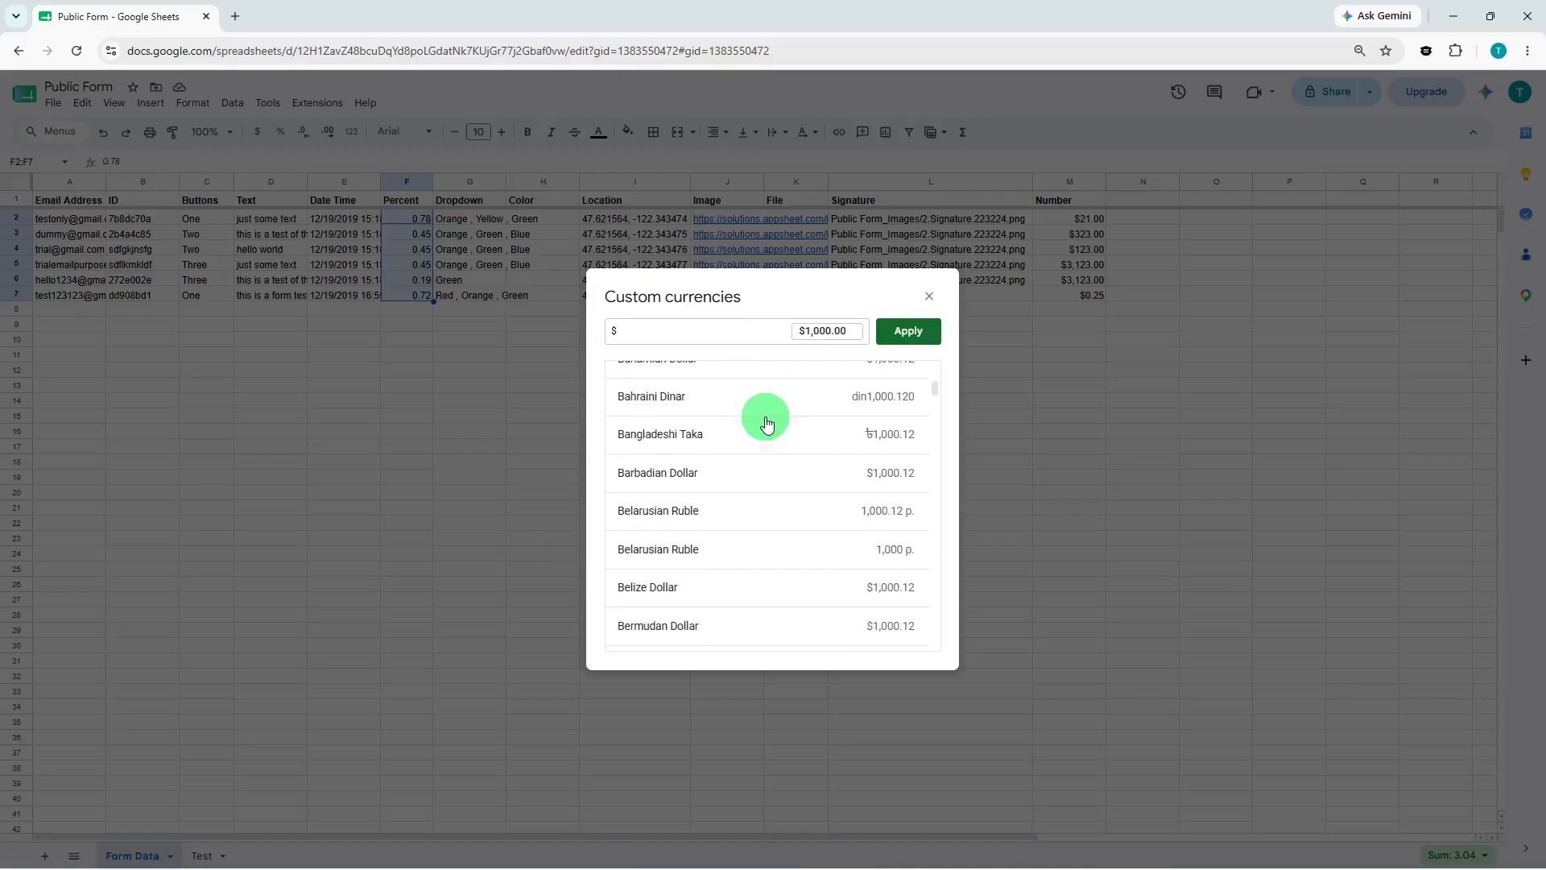
scroll(766, 423, "down", 3)
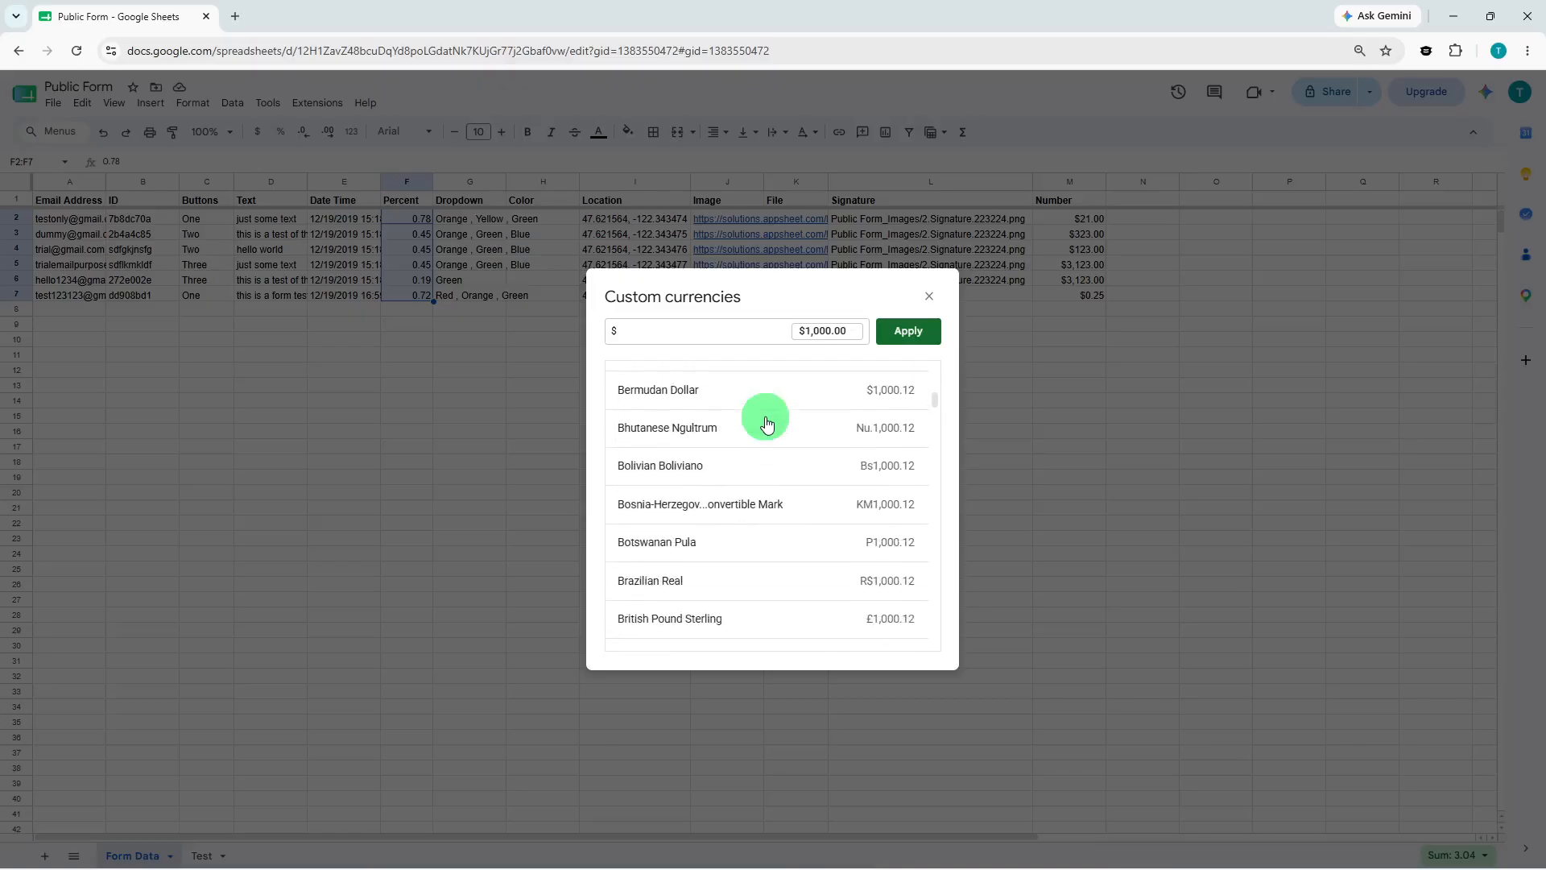
scroll(765, 423, "down", 2)
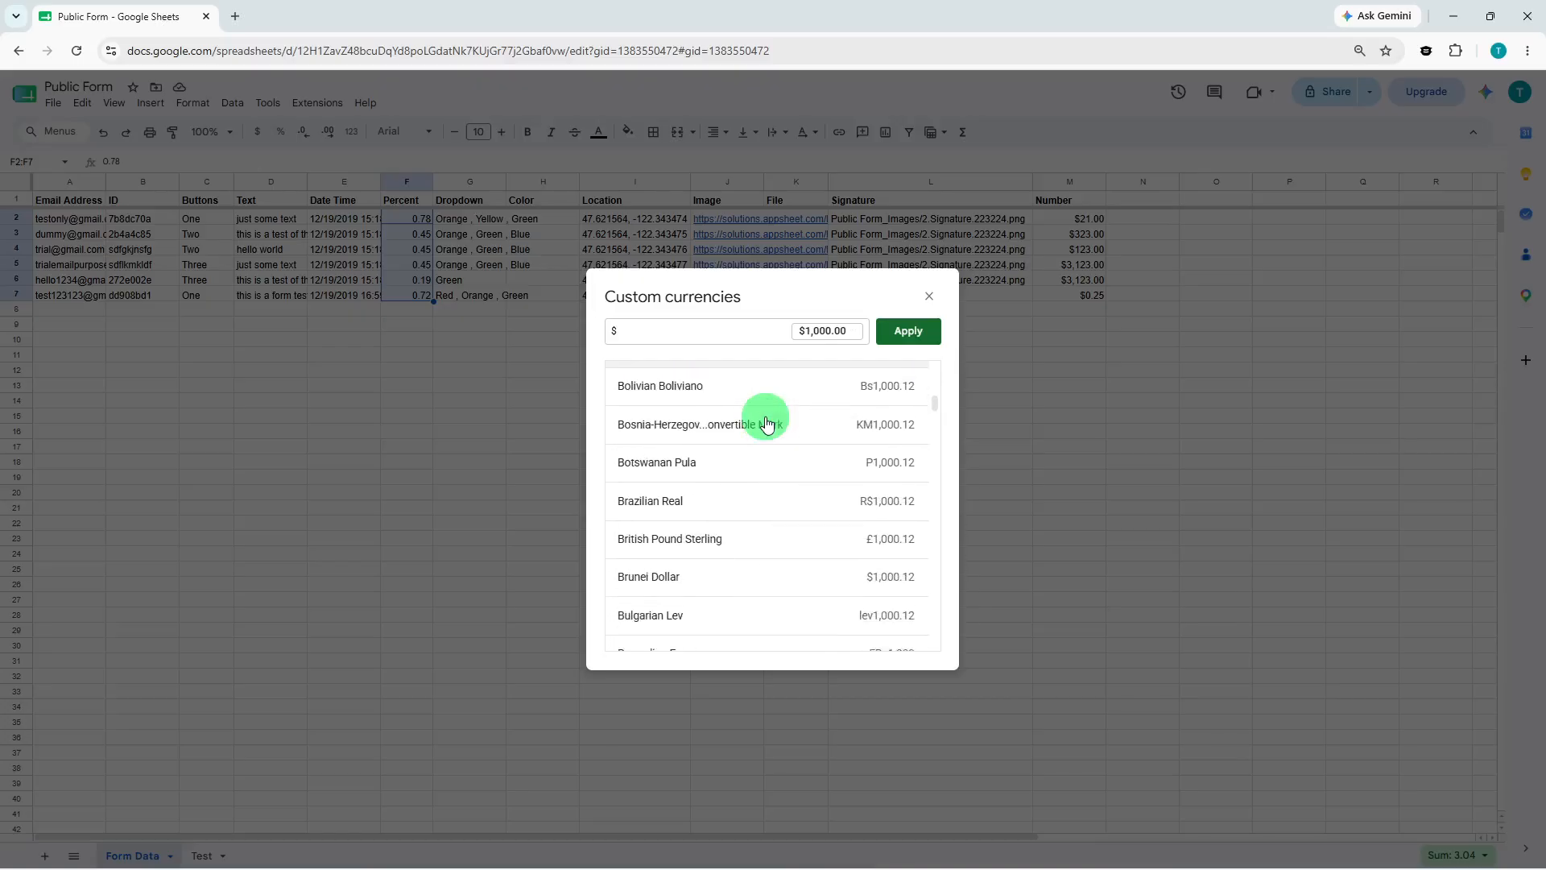
scroll(766, 427, "down", 4)
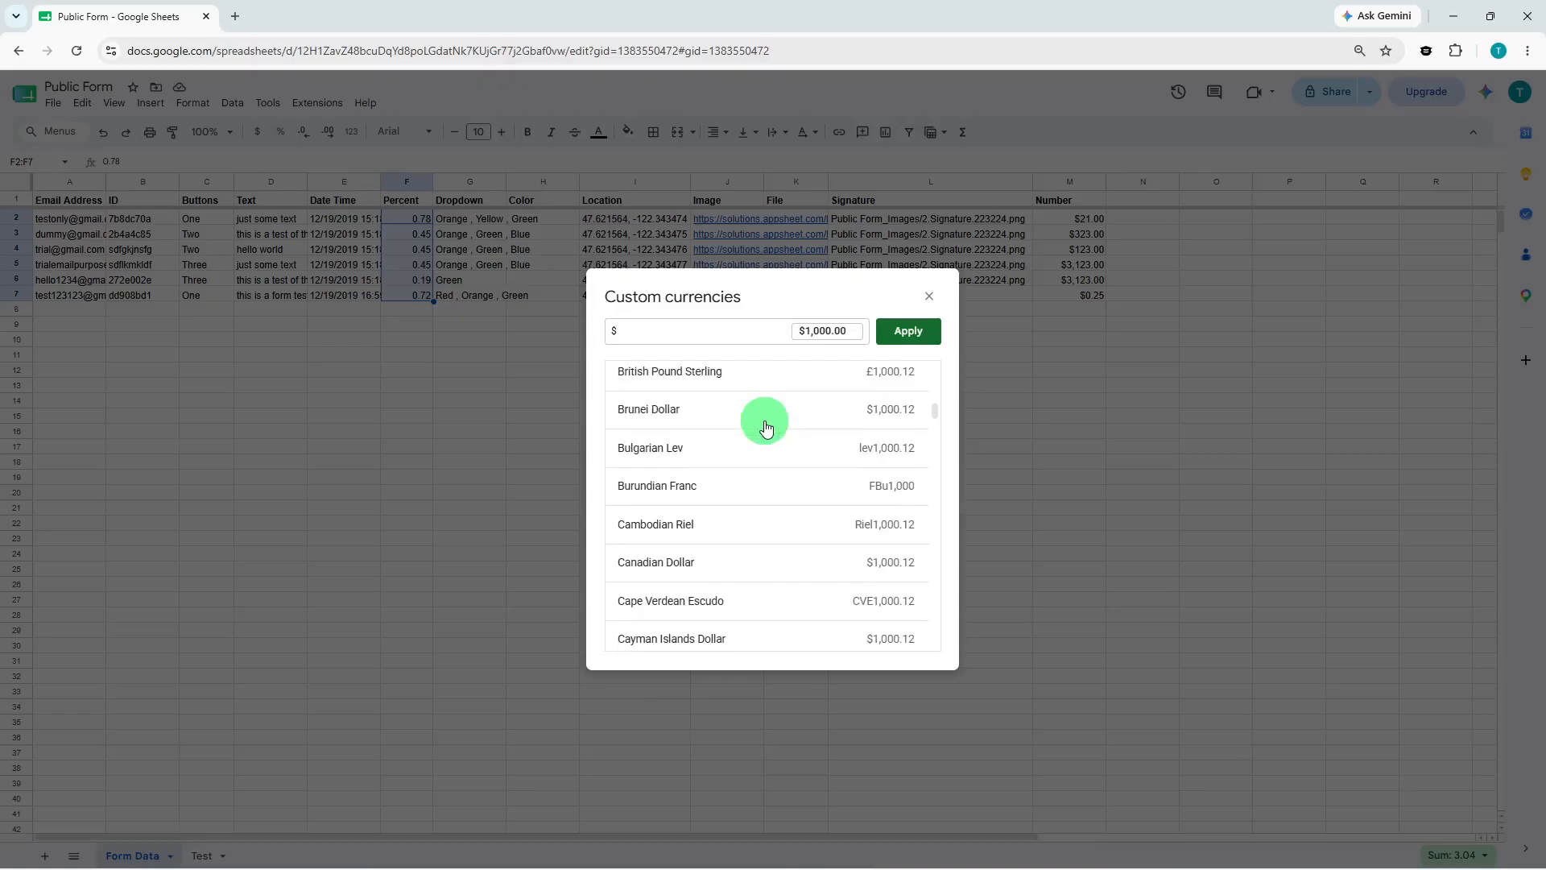
scroll(766, 427, "down", 2)
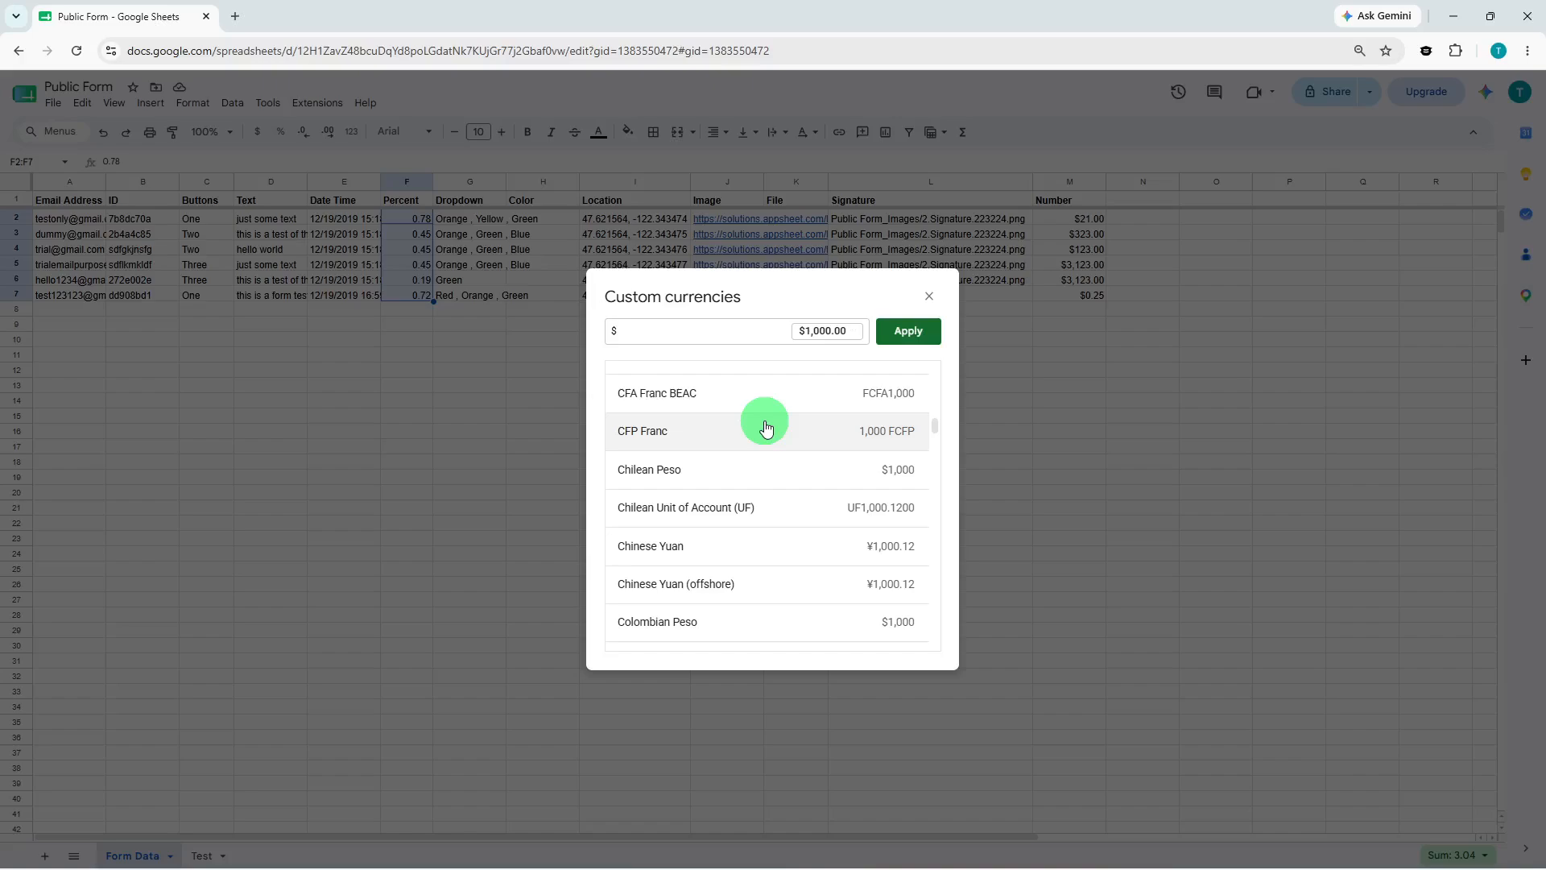
left_click(762, 540)
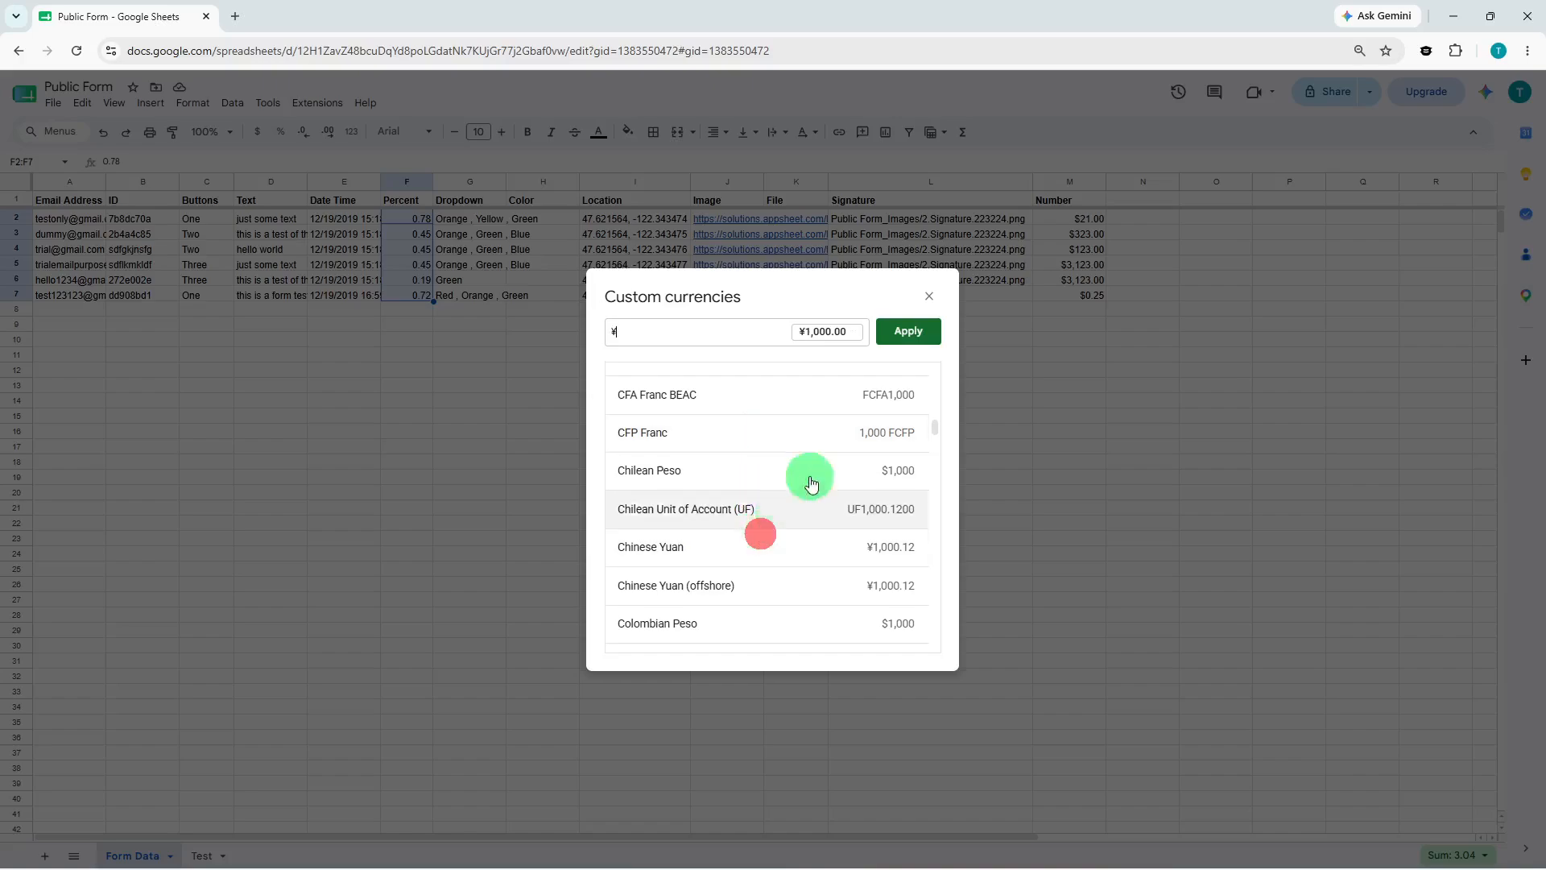
left_click(904, 338)
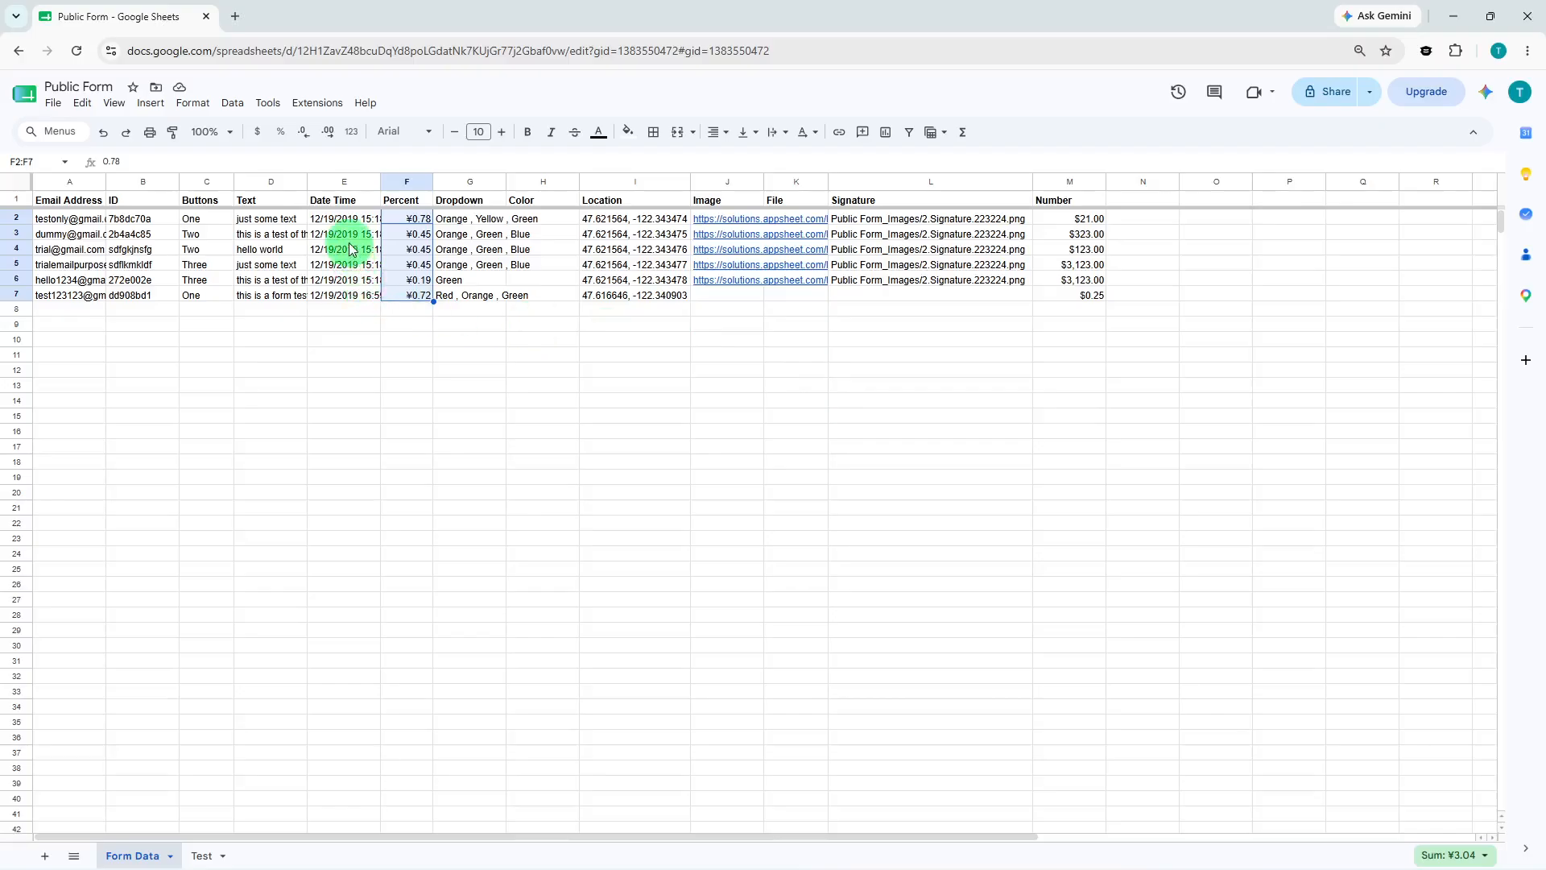
Increase the decimal places of the Percent values in F2:F7 to four.
left_click(327, 145)
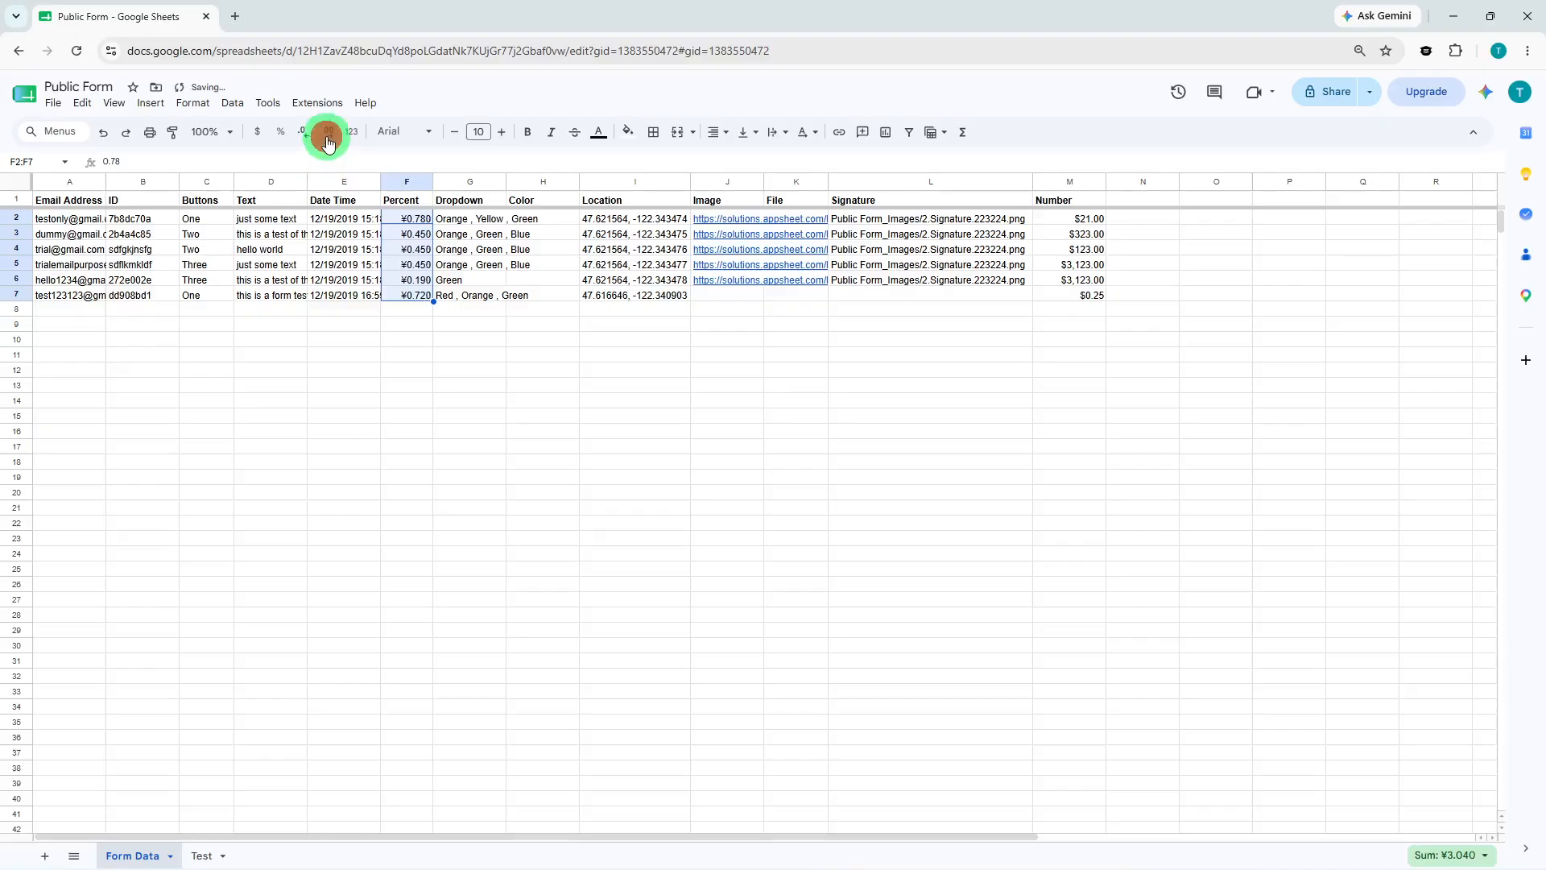
left_click(327, 145)
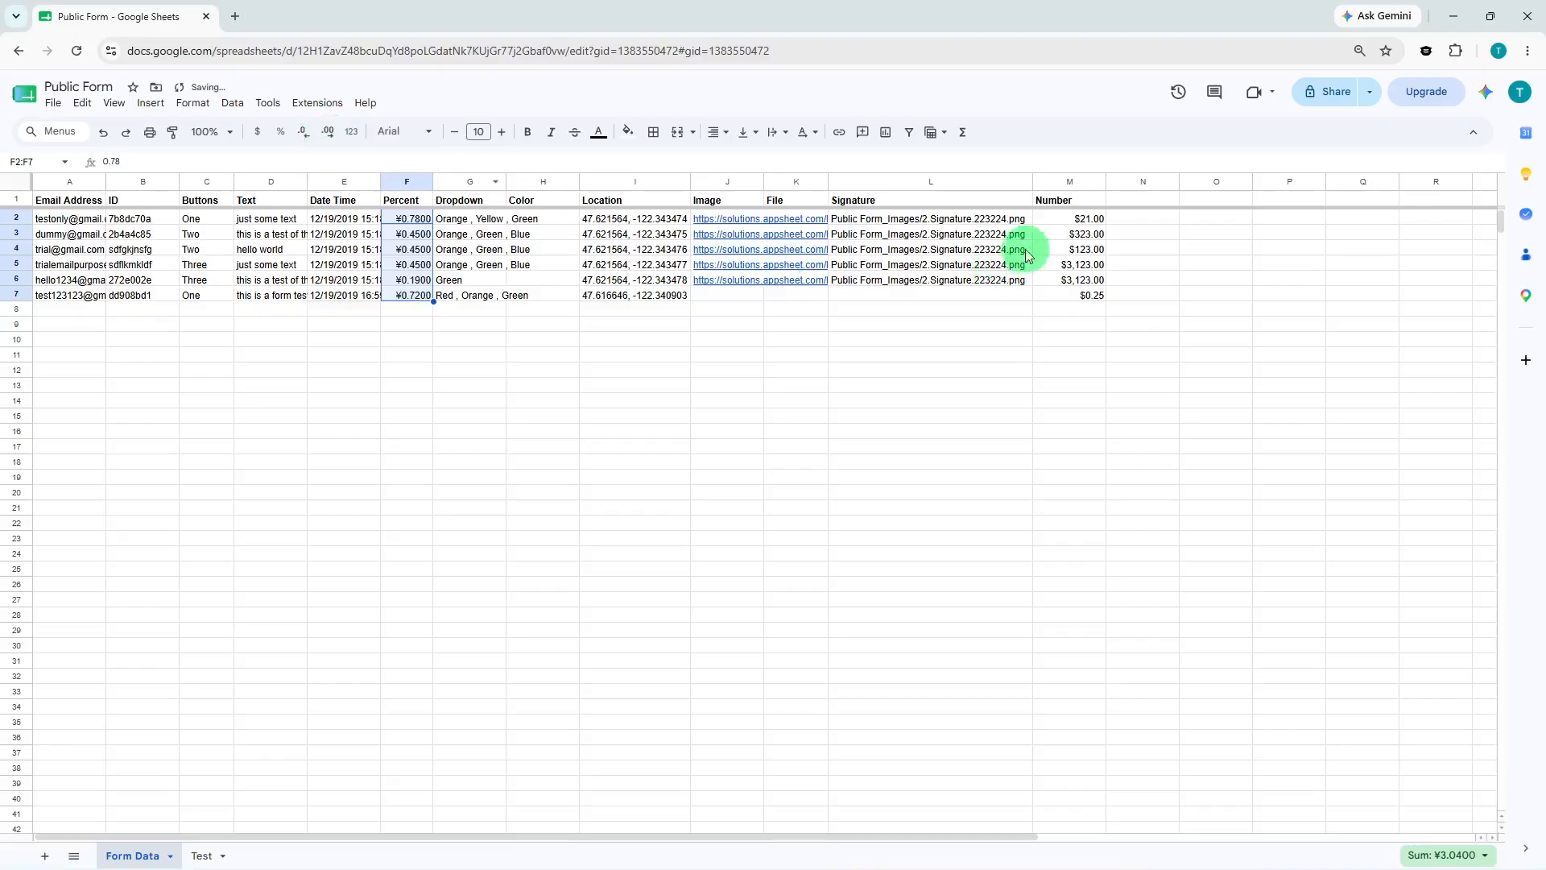
Reduce the Number values in M2:M7 to zero decimal places and raise them to three.
left_click_drag(1064, 223, 1051, 296)
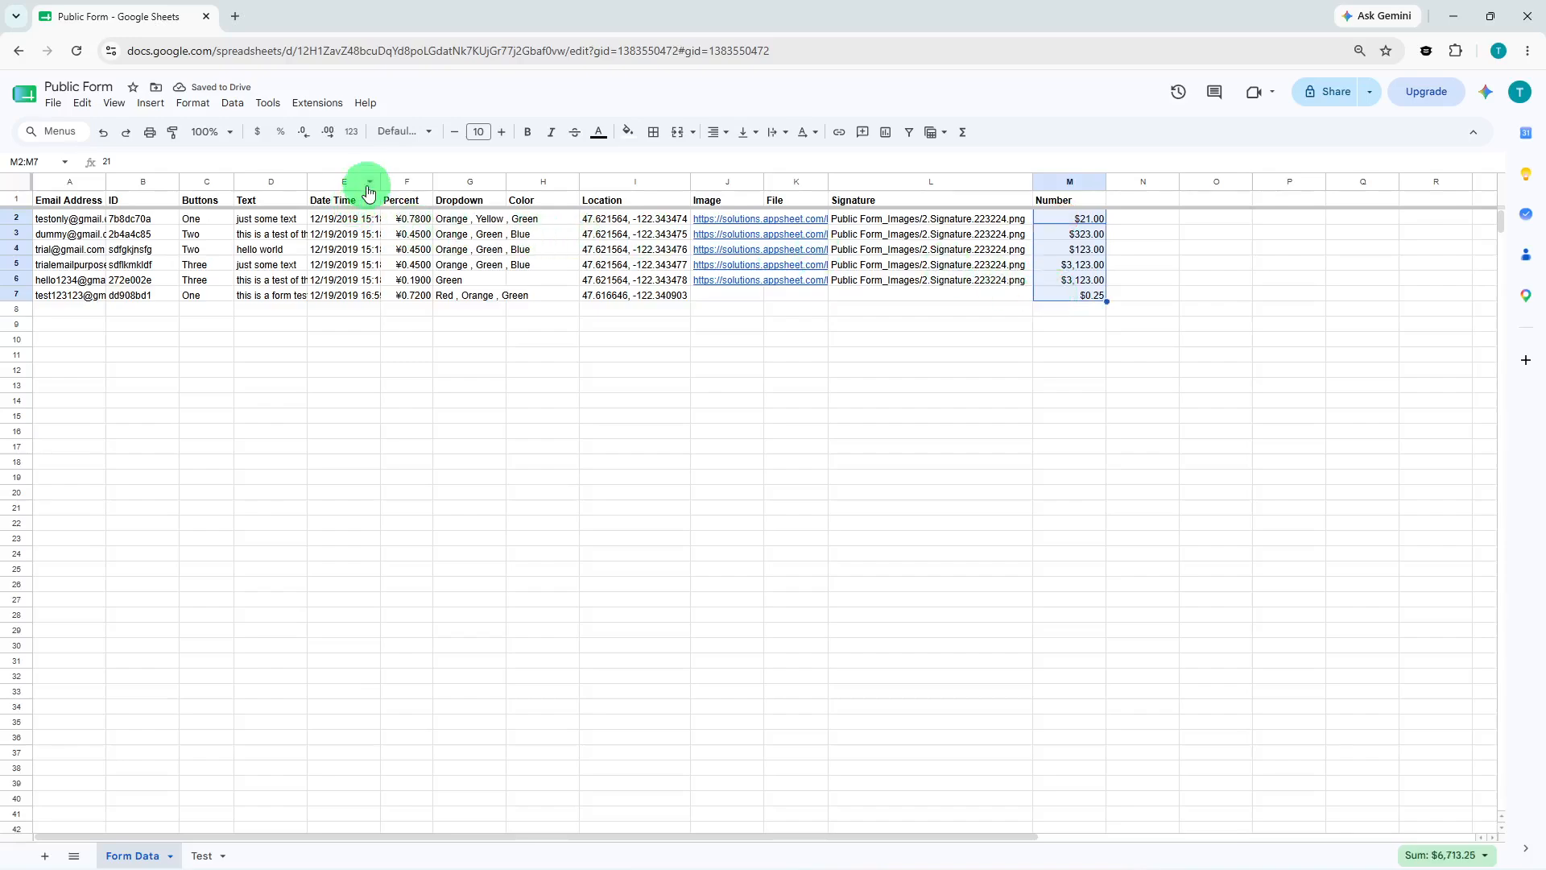
left_click(312, 145)
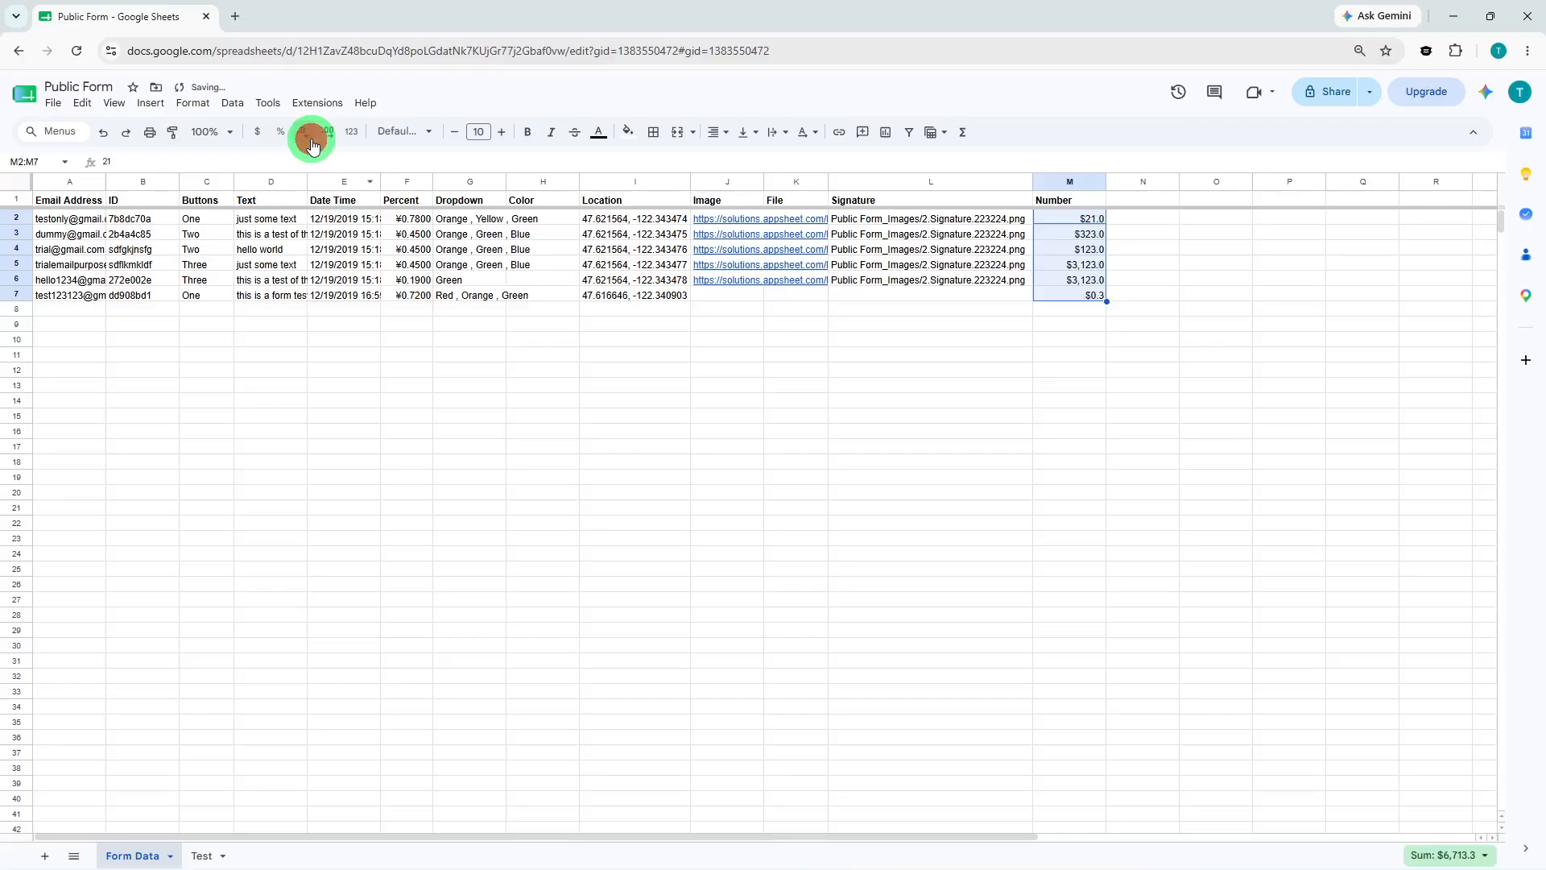
left_click(312, 145)
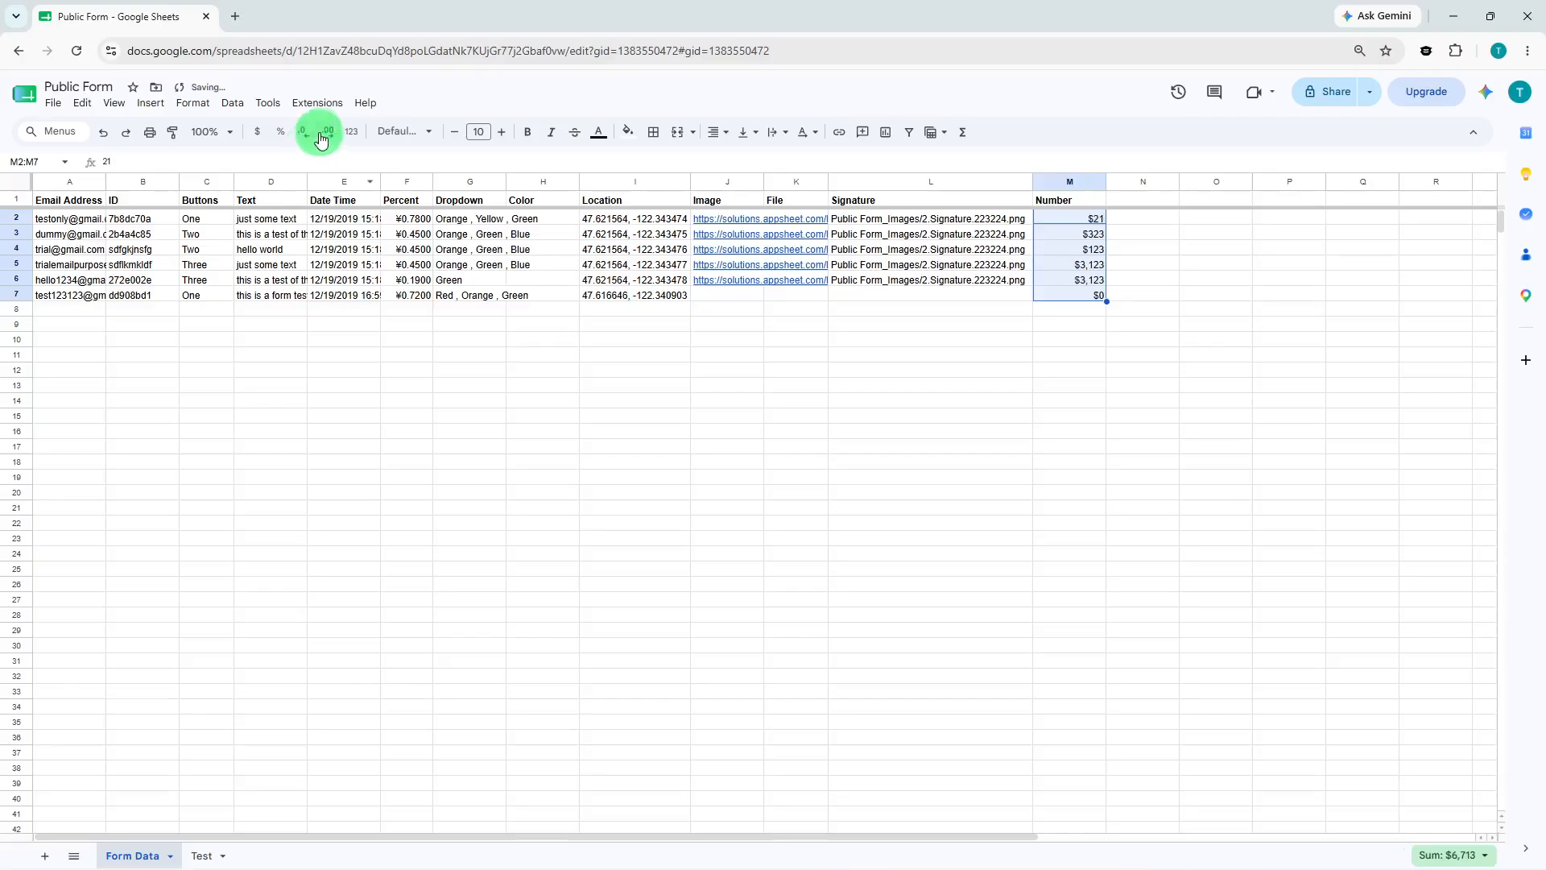
left_click(325, 134)
left_click(325, 134)
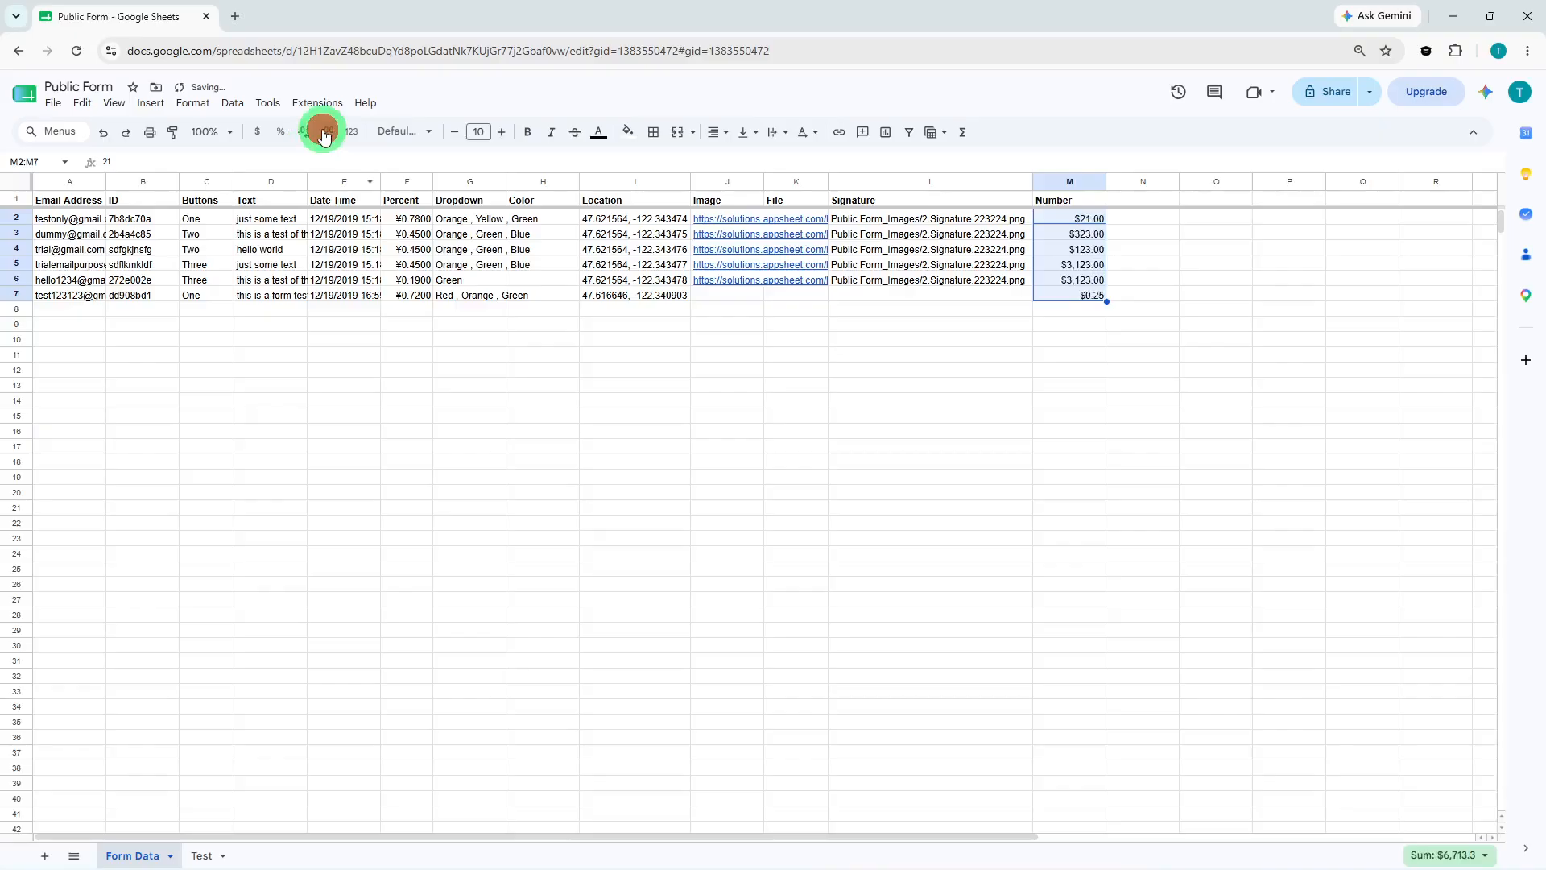
left_click(324, 134)
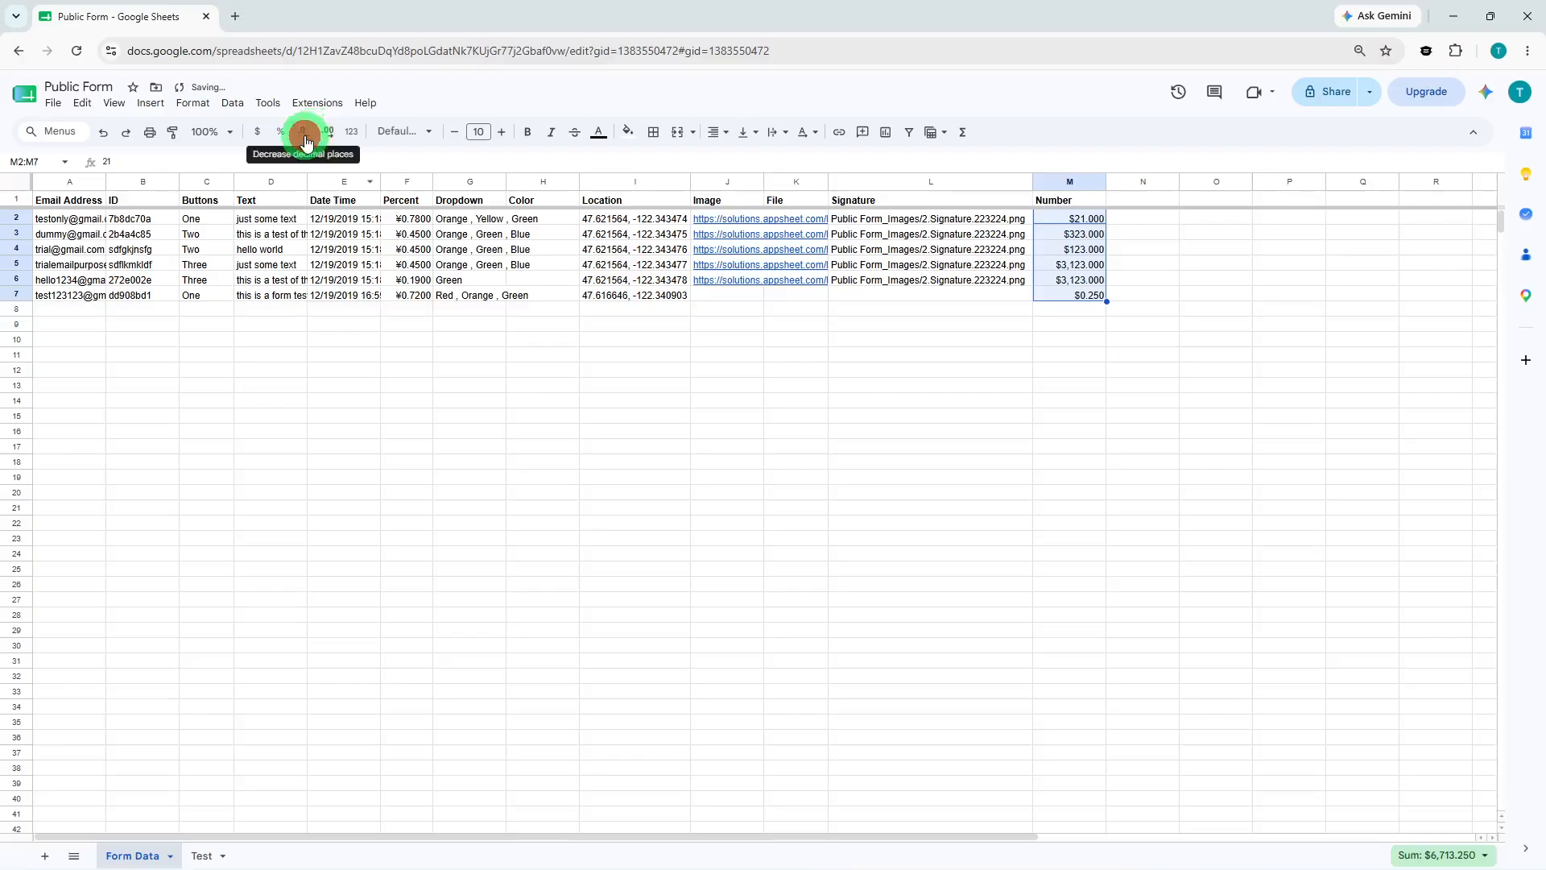
Remove all decimal places from the Number values in M2:M7 and restore two decimals.
left_click(305, 137)
left_click(304, 137)
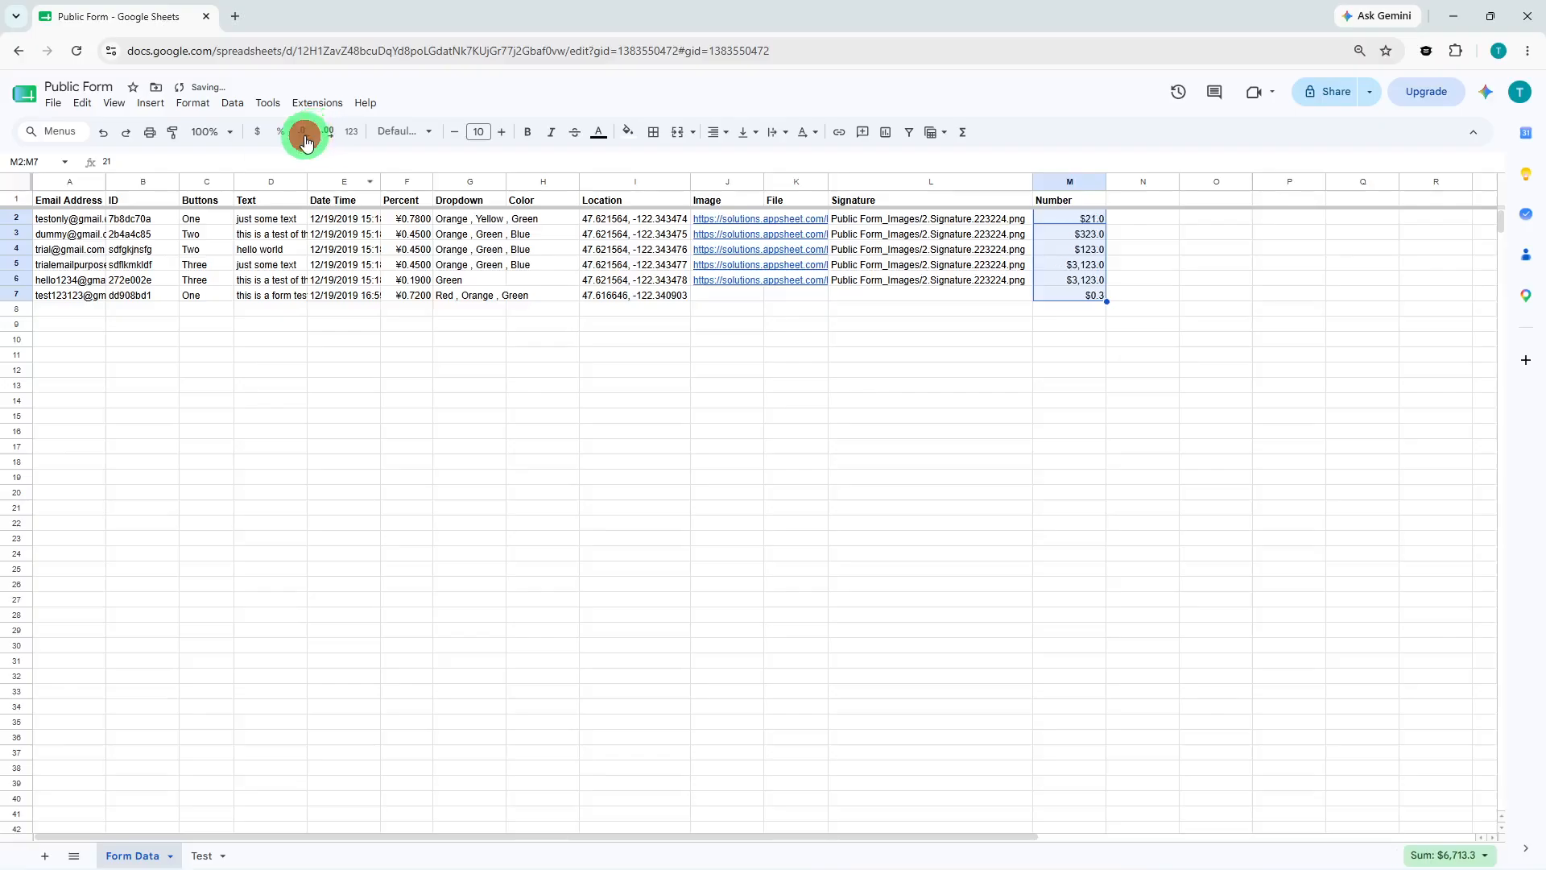
left_click(305, 139)
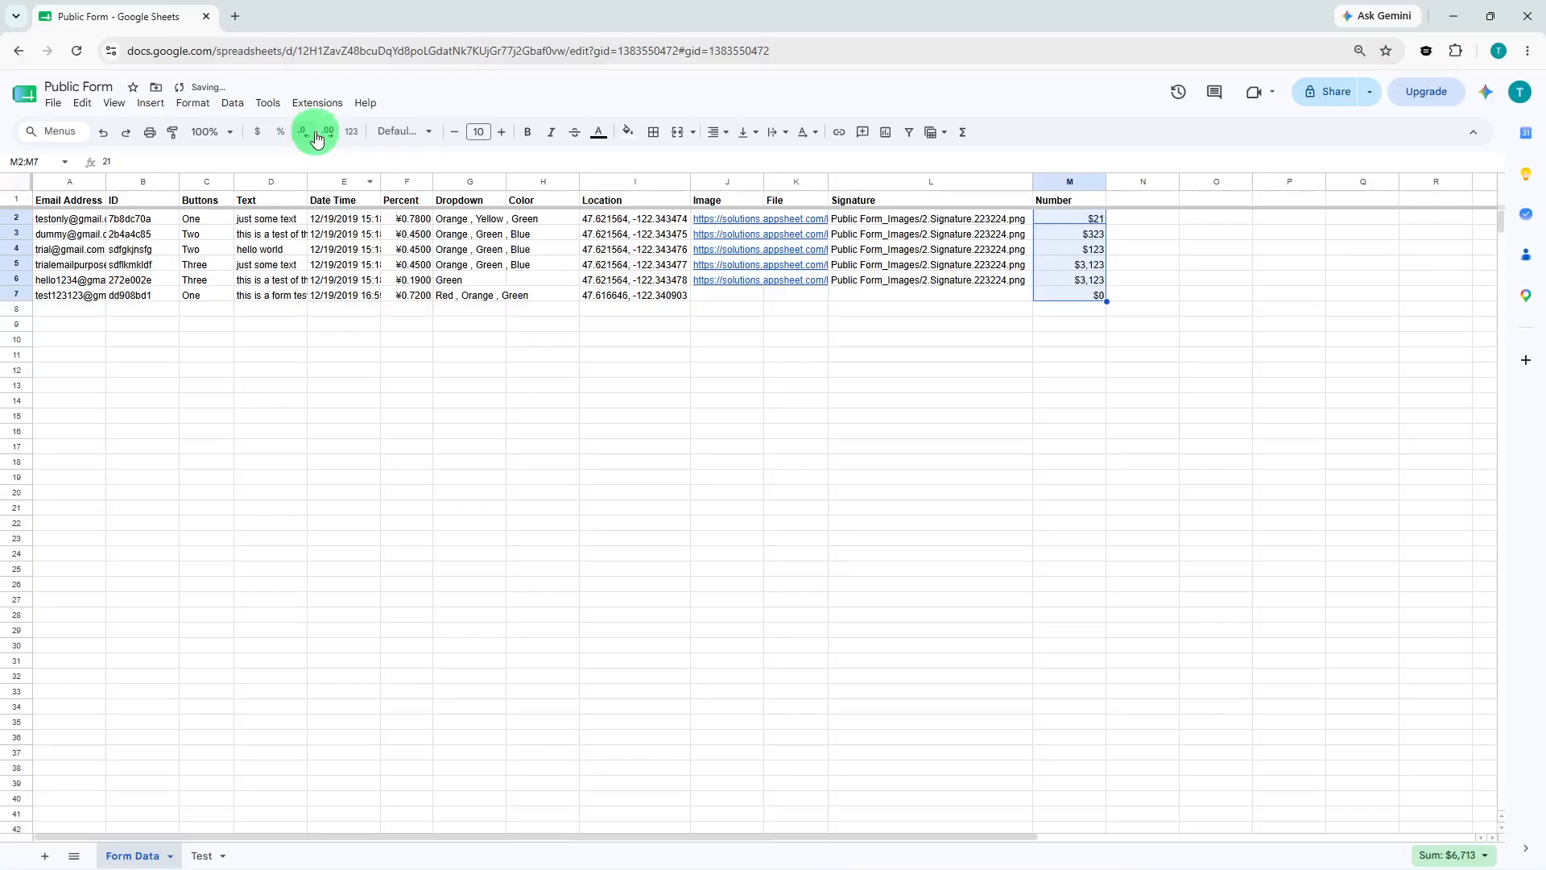
left_click(321, 135)
left_click(321, 135)
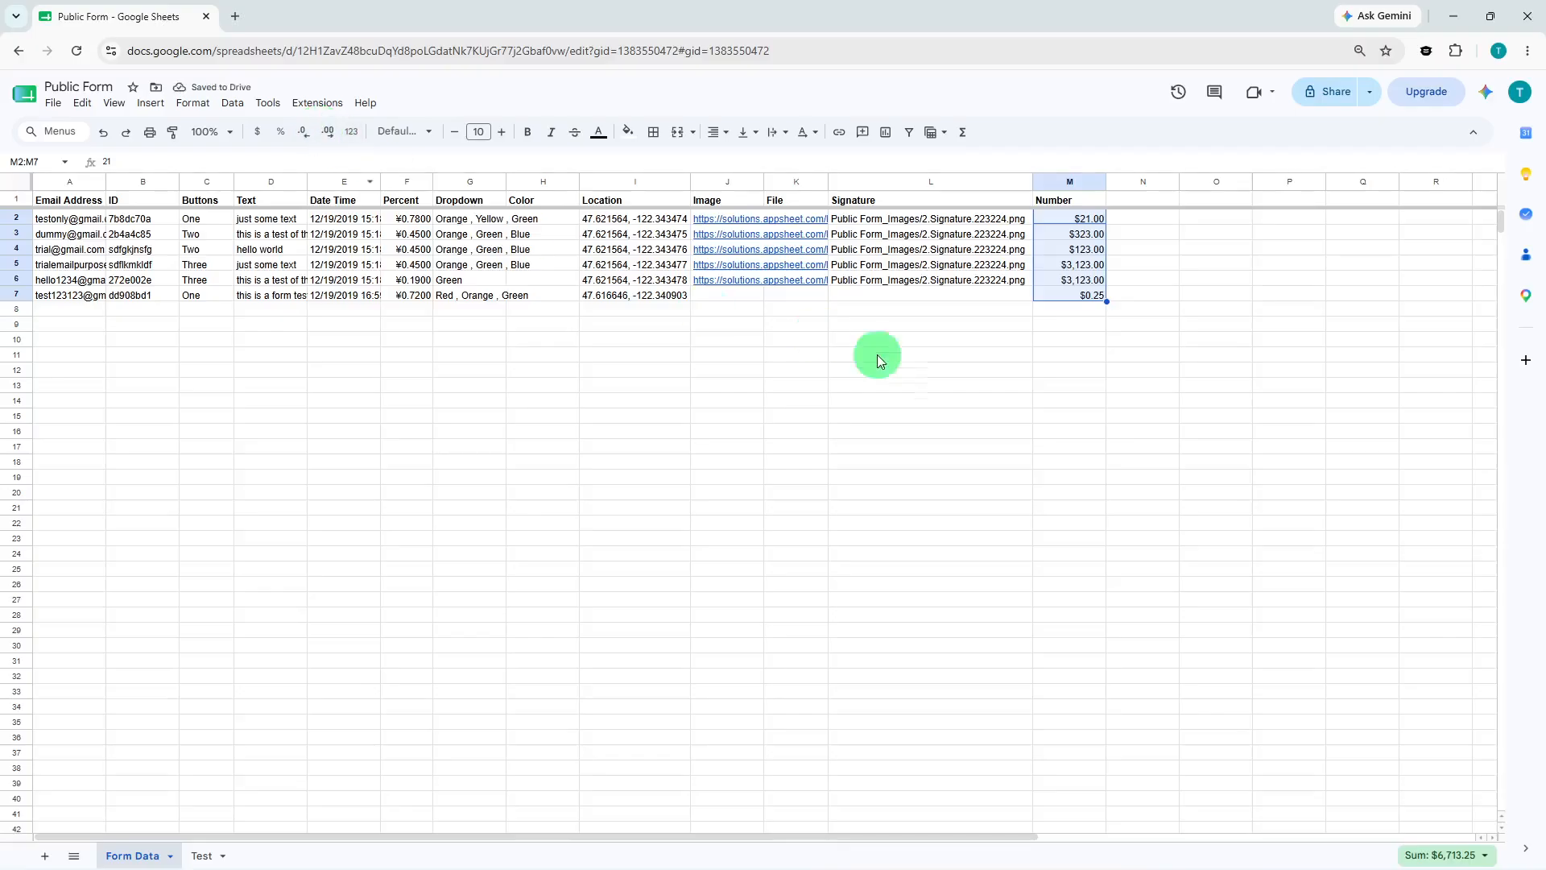
left_click(935, 369)
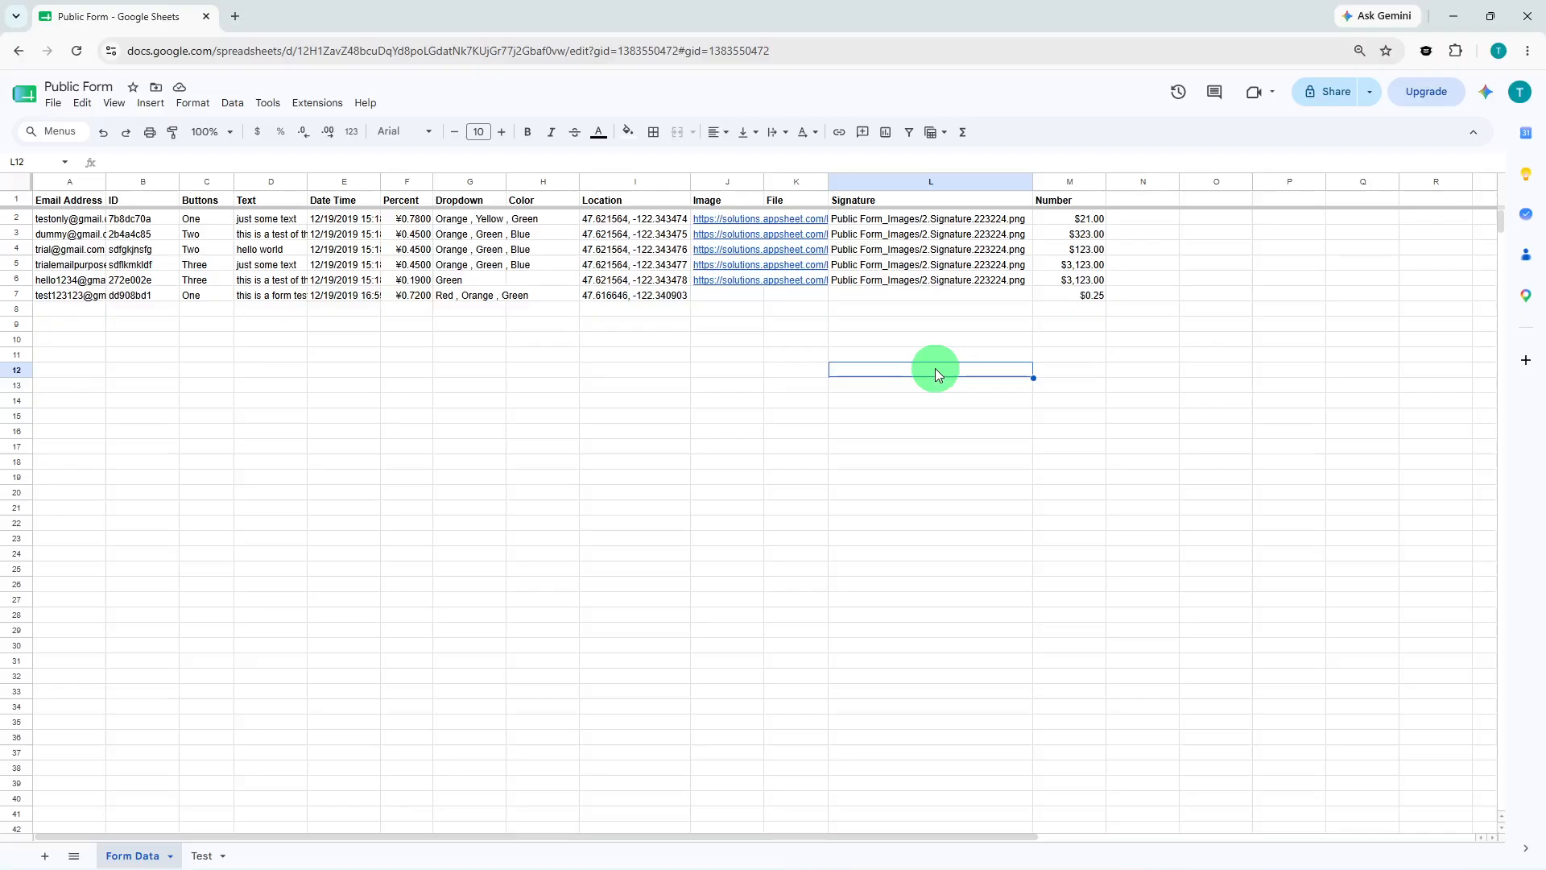
Apply the Currency number format to the entire Number column M.
left_click(1061, 184)
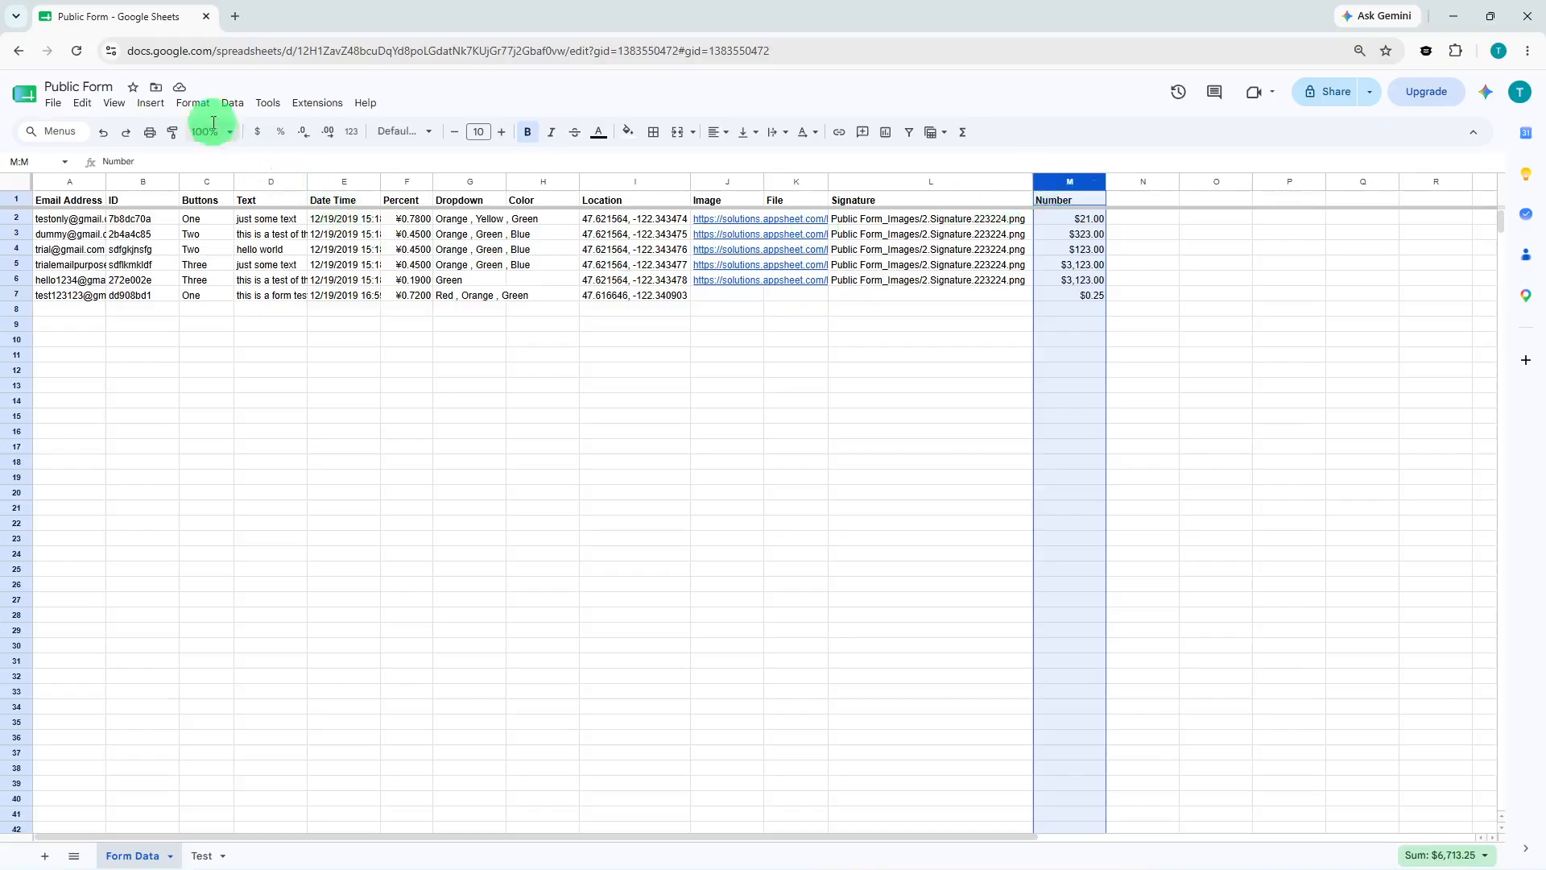
left_click(193, 104)
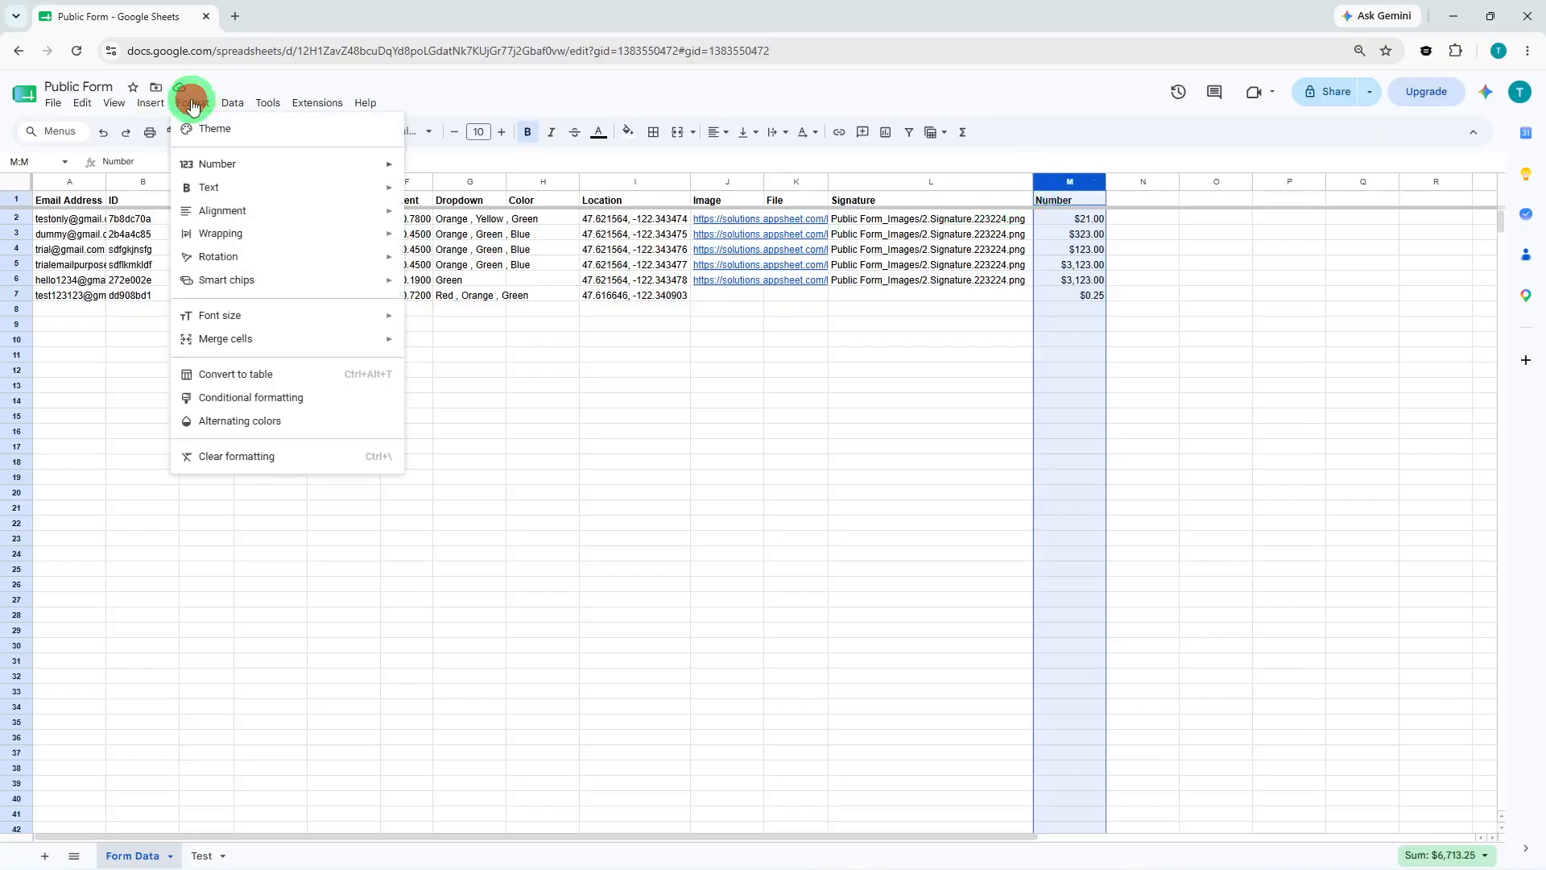
mouse_move(236, 162)
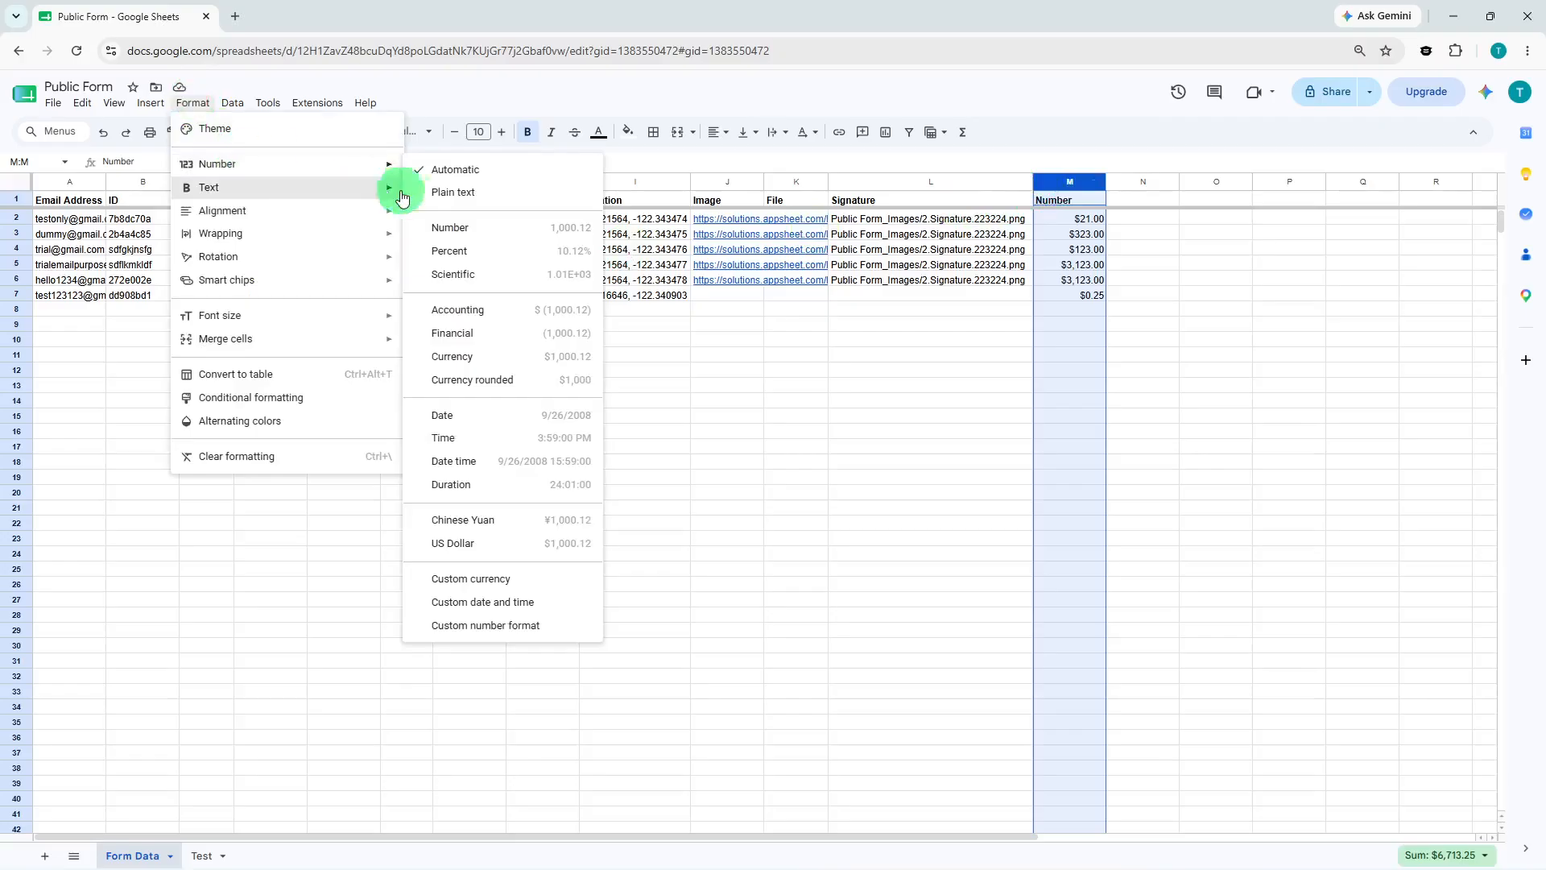
left_click(512, 355)
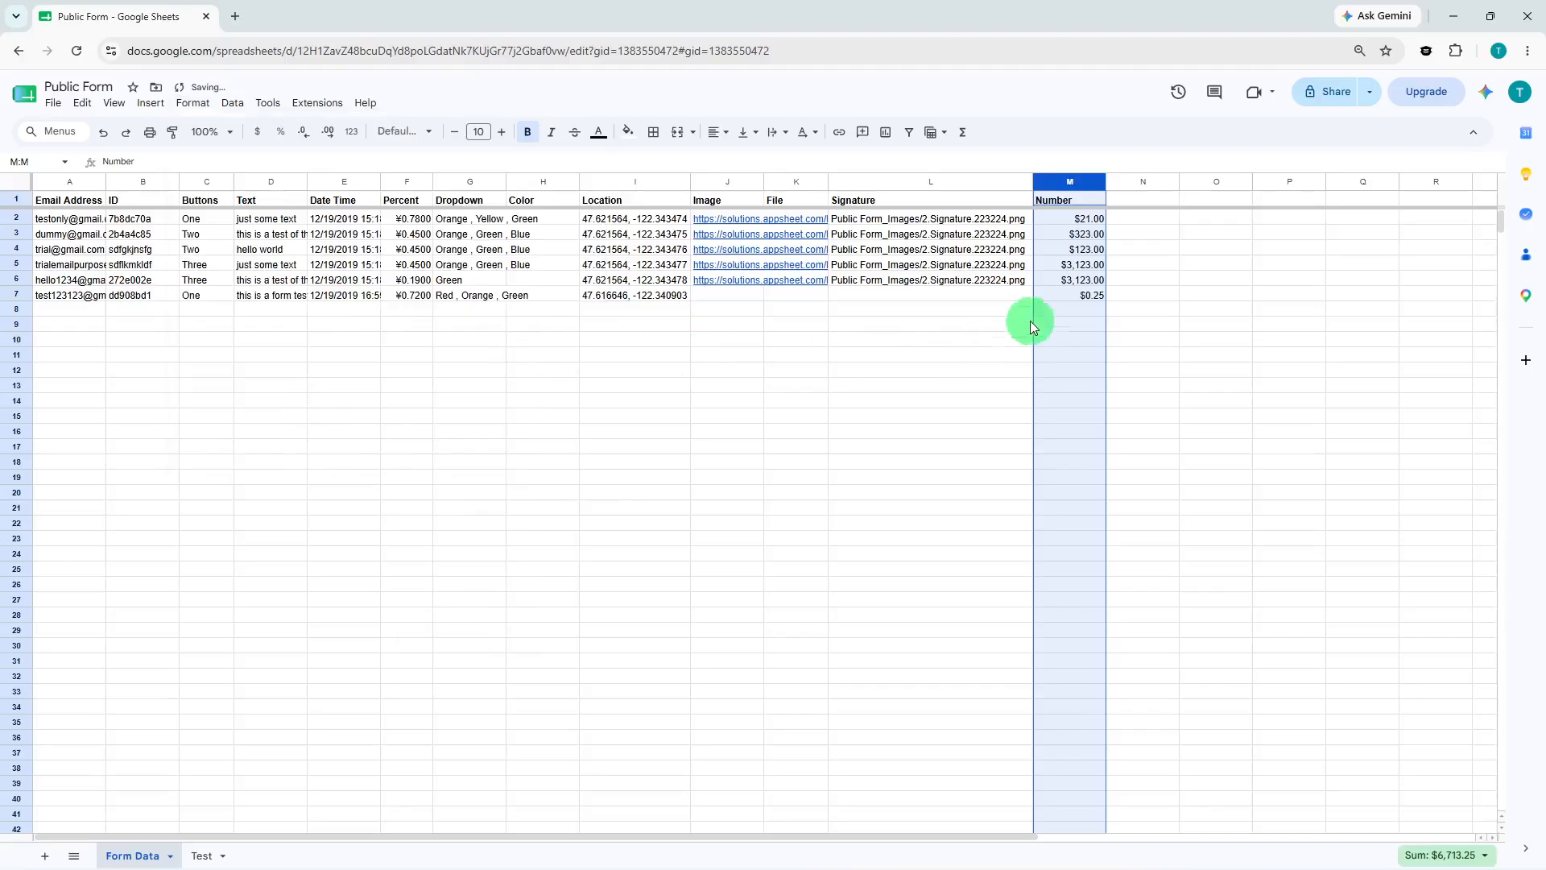
Enter 0.89, 1.09, 2500, 0.50 and -7.99 in cells M8 through M12 of the Number column.
left_click(1058, 311)
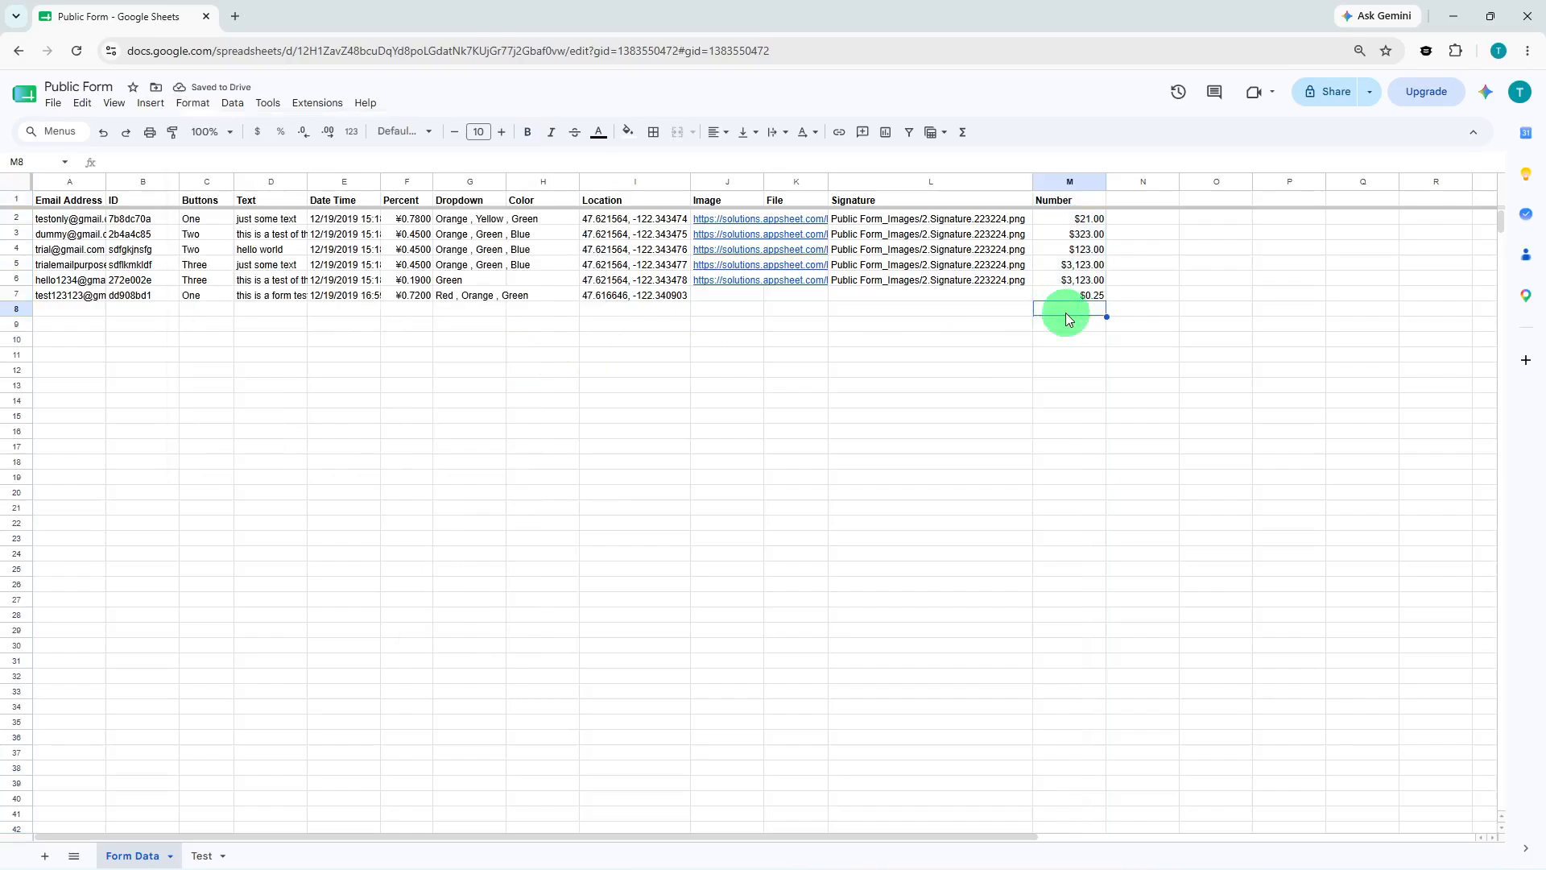
type("0.89")
key("Return")
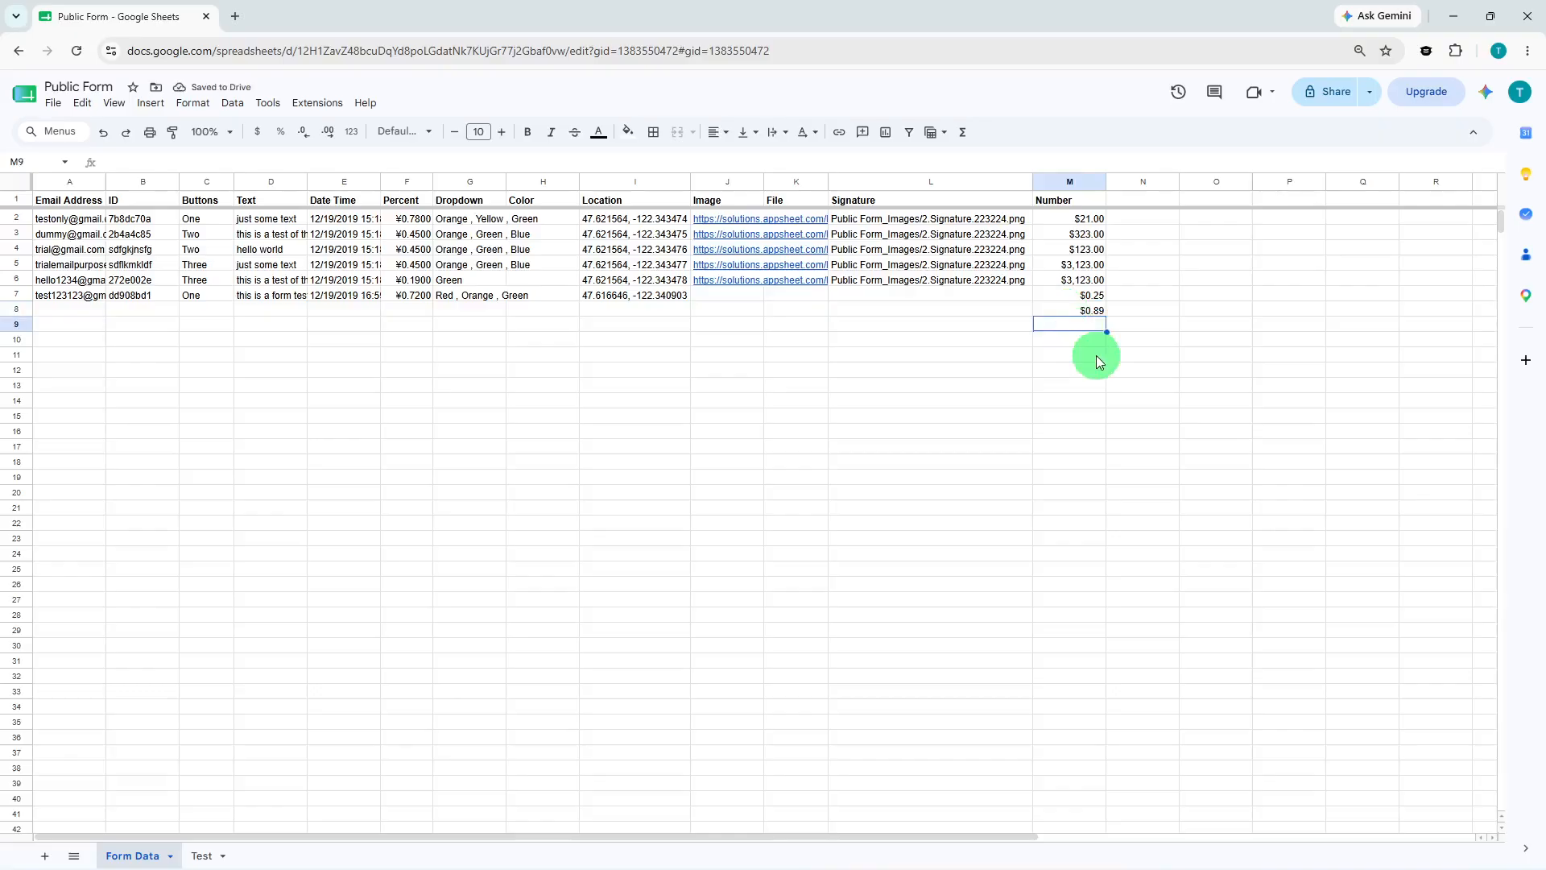
type("1.09")
key("Return")
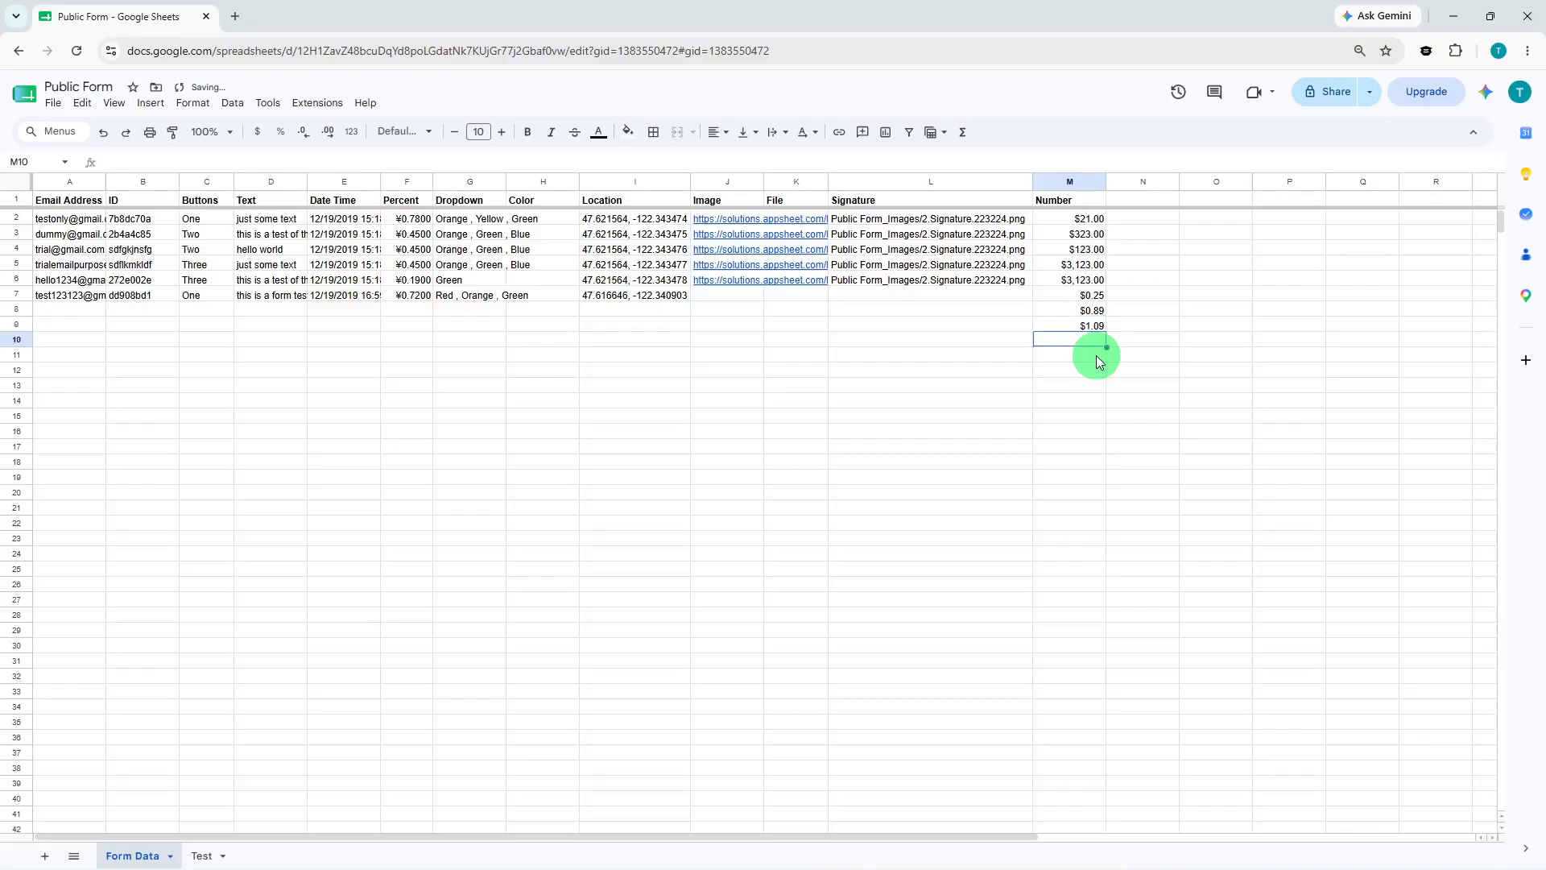
type("2500")
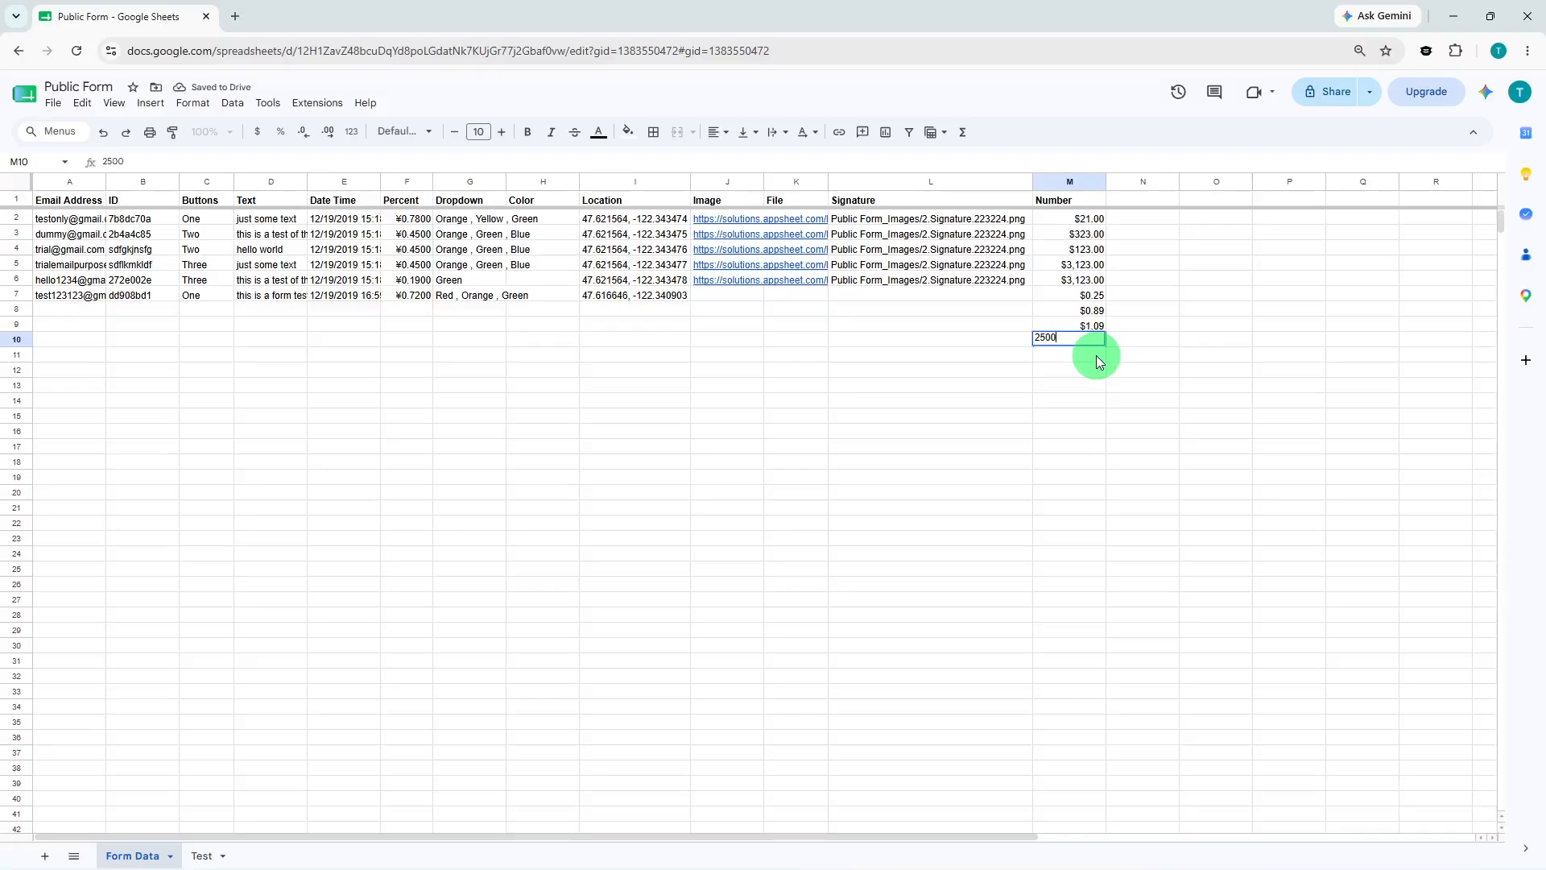
key("Return")
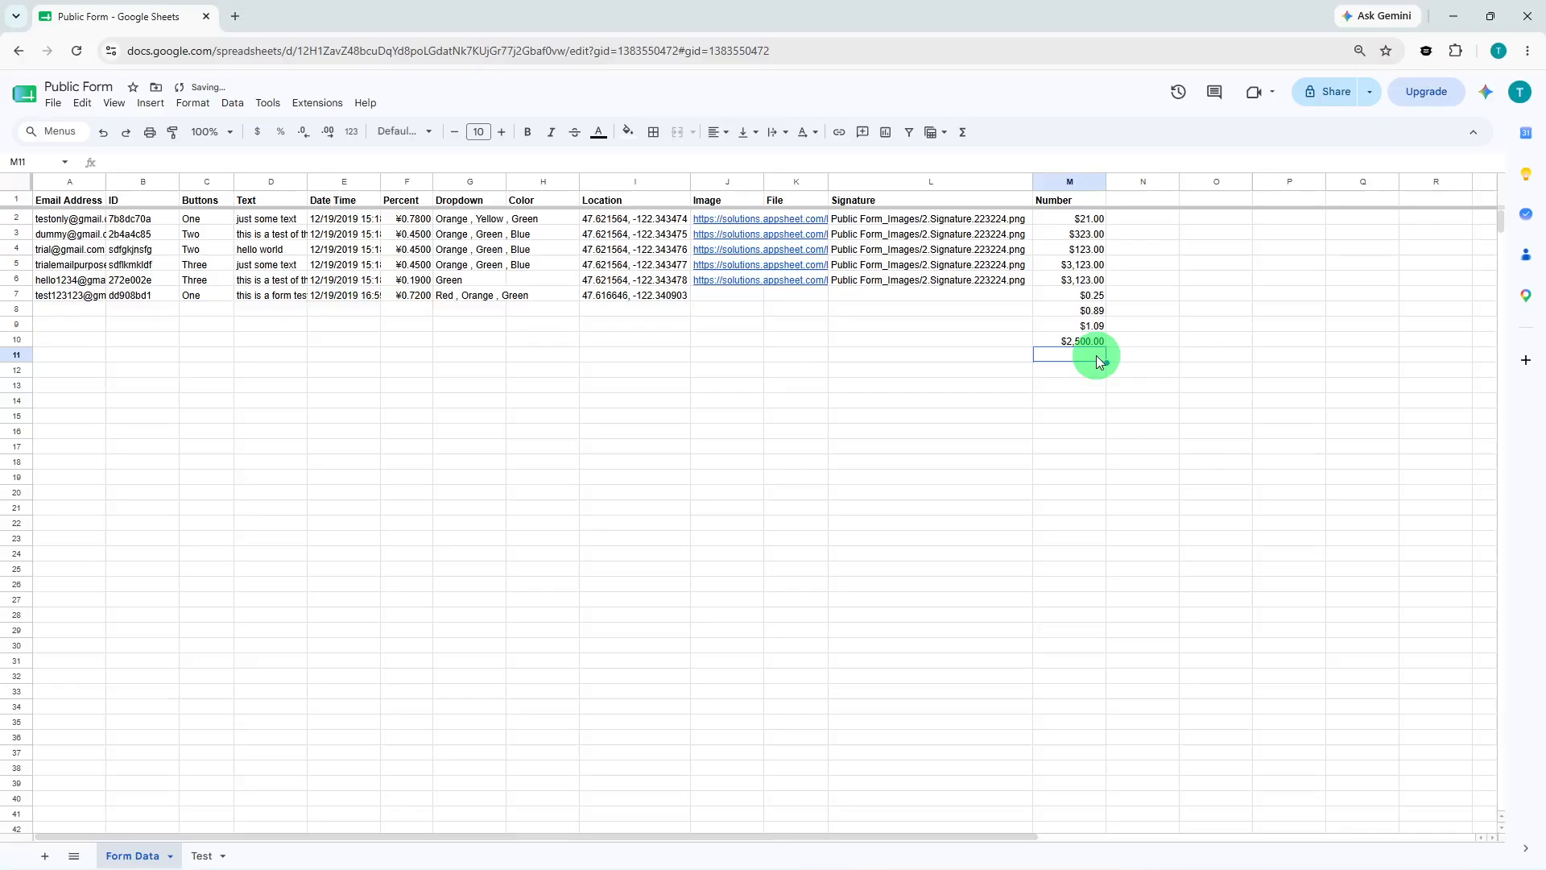
type("0.50")
key("Return")
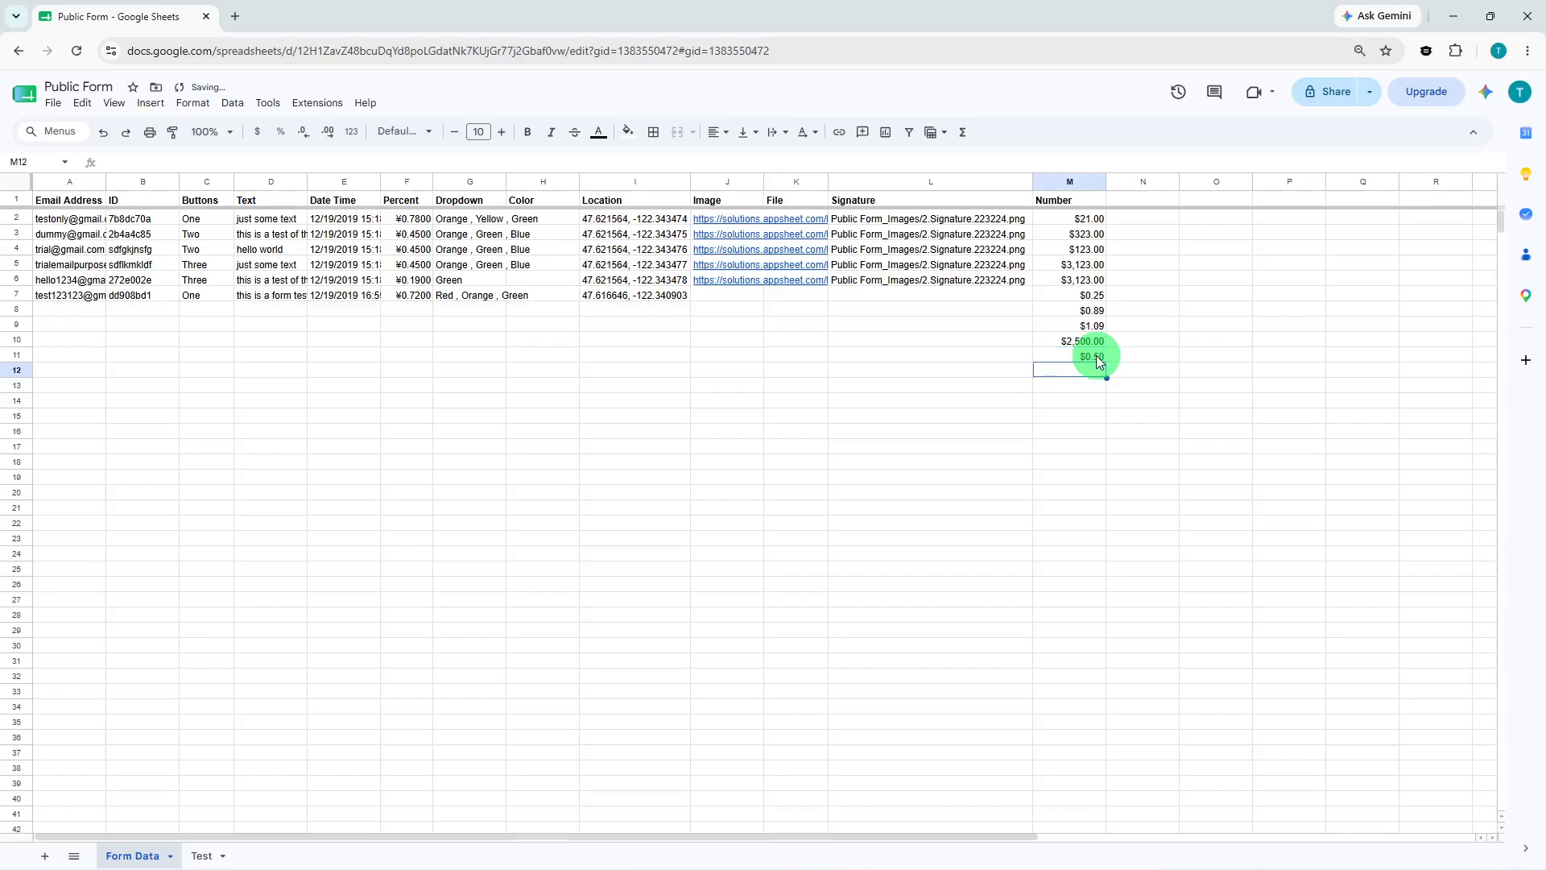
type("-7.99")
key("Return")
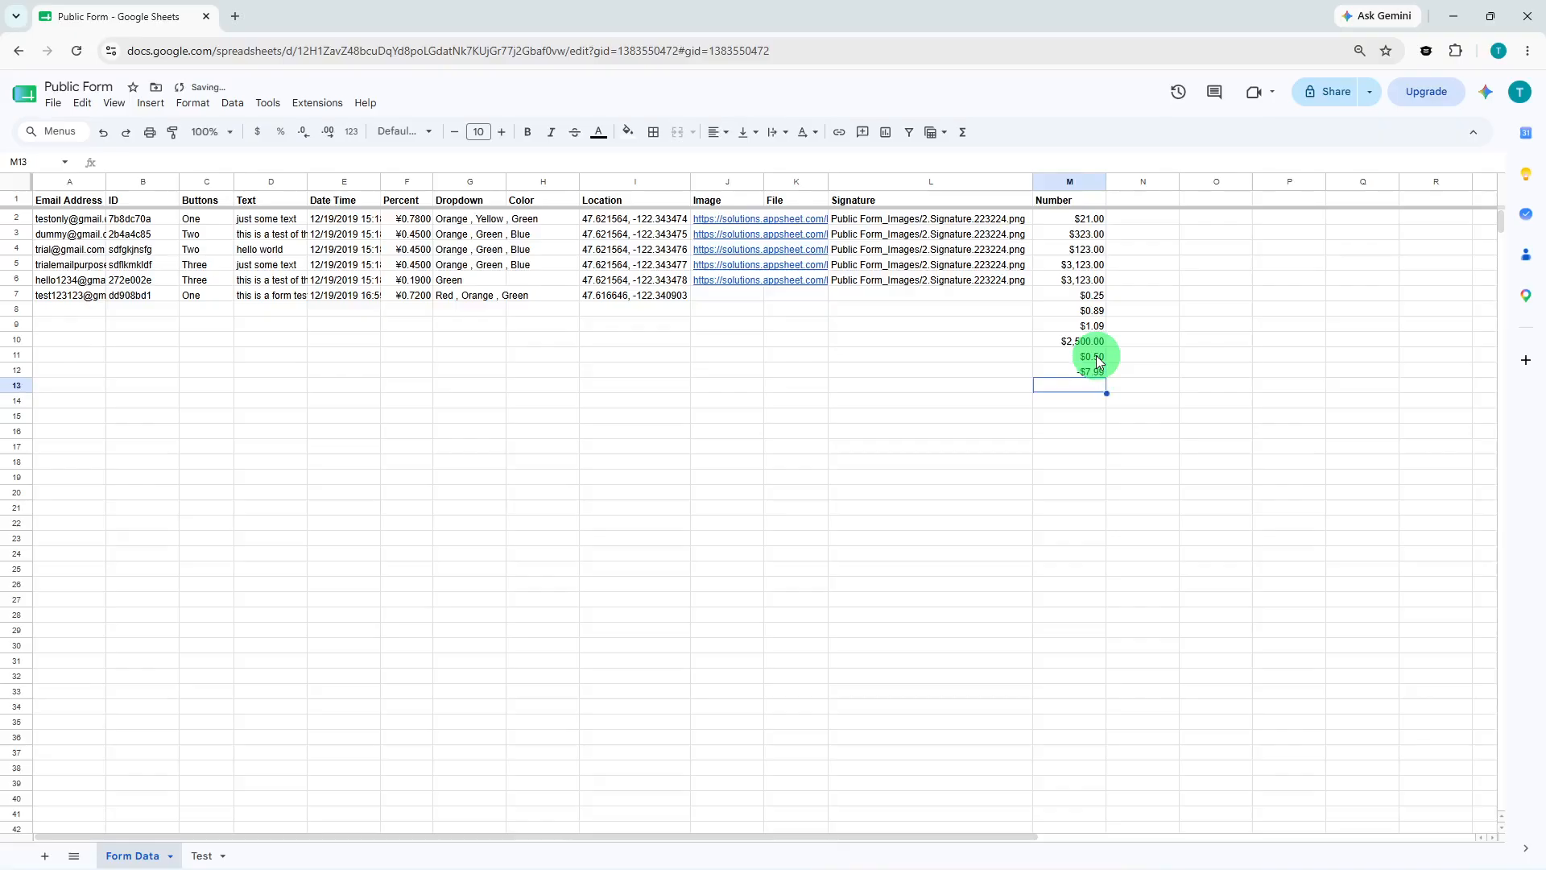